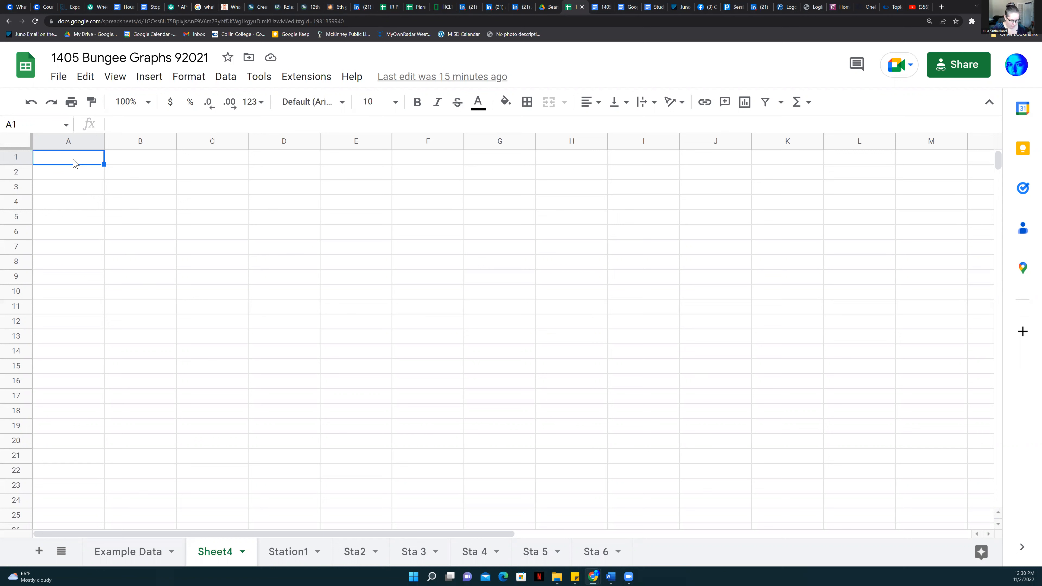
Enter the column headers x in cell A1 and y in cell B1
left_click(122, 162)
type("y")
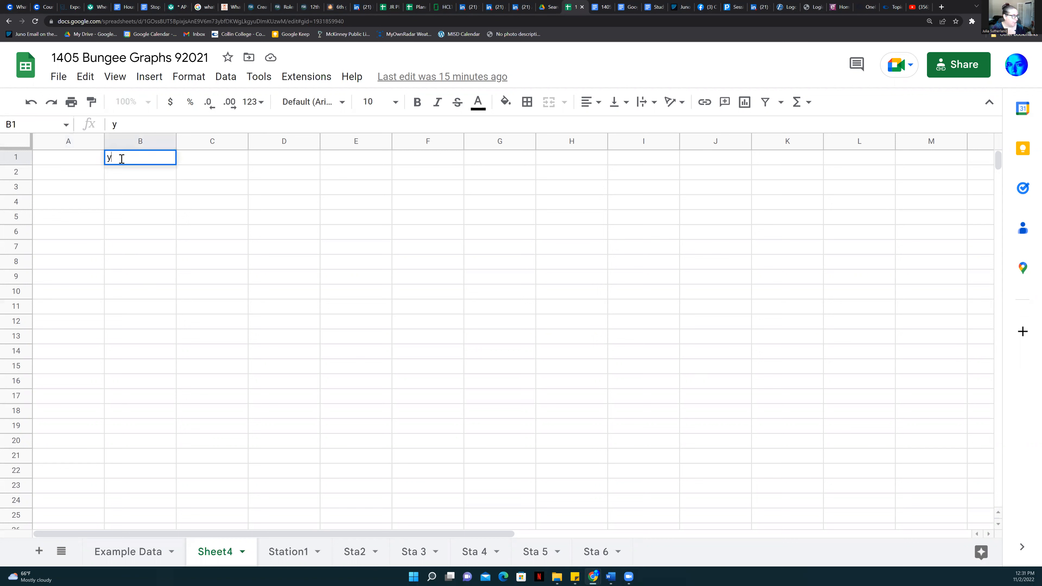
left_click(66, 161)
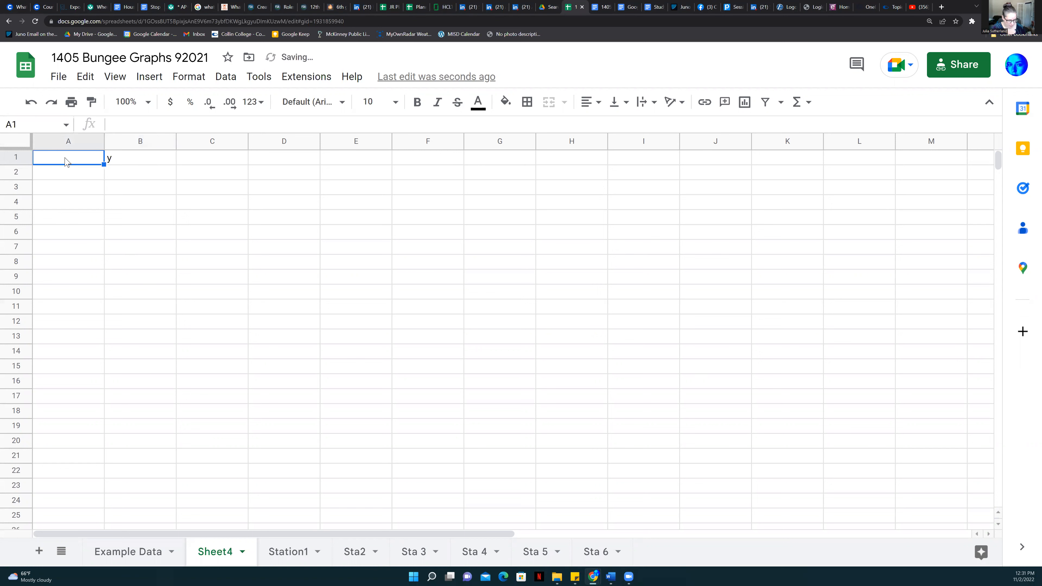
type("x")
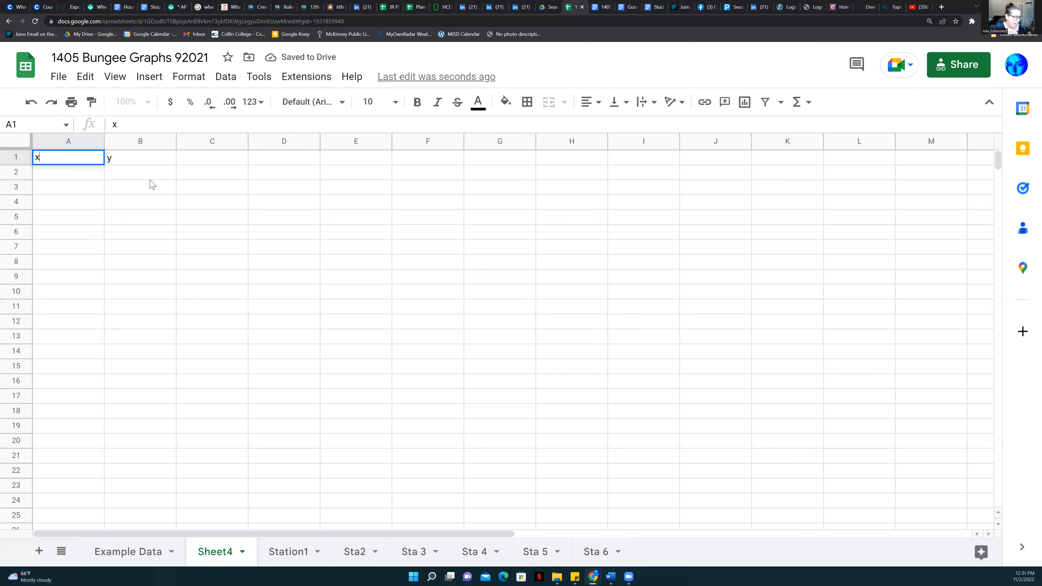
key("Return")
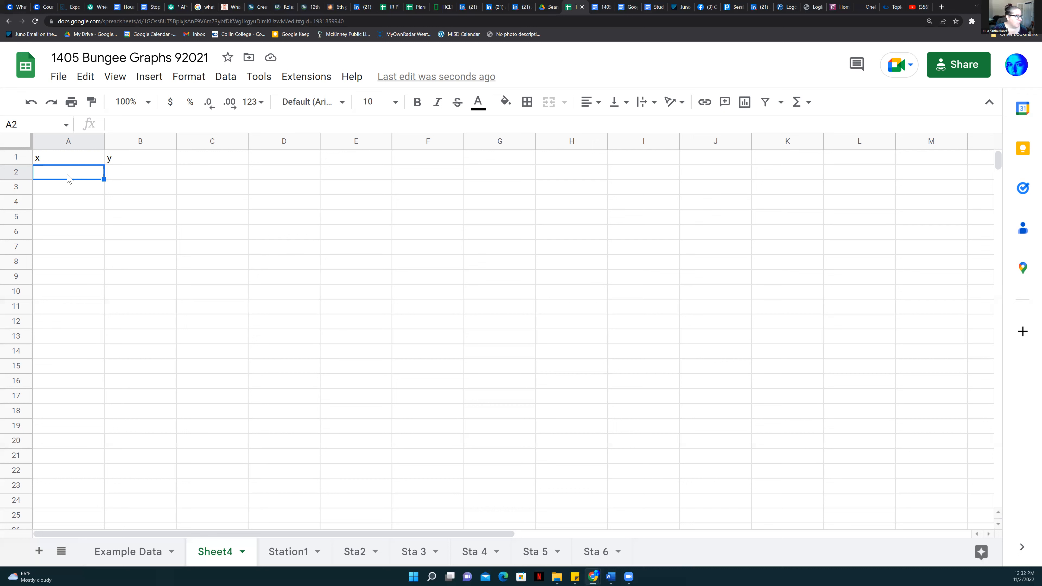
Enter 2, 4 and 6 in cells B2 to B4 and extend the series down to B12
left_click(118, 176)
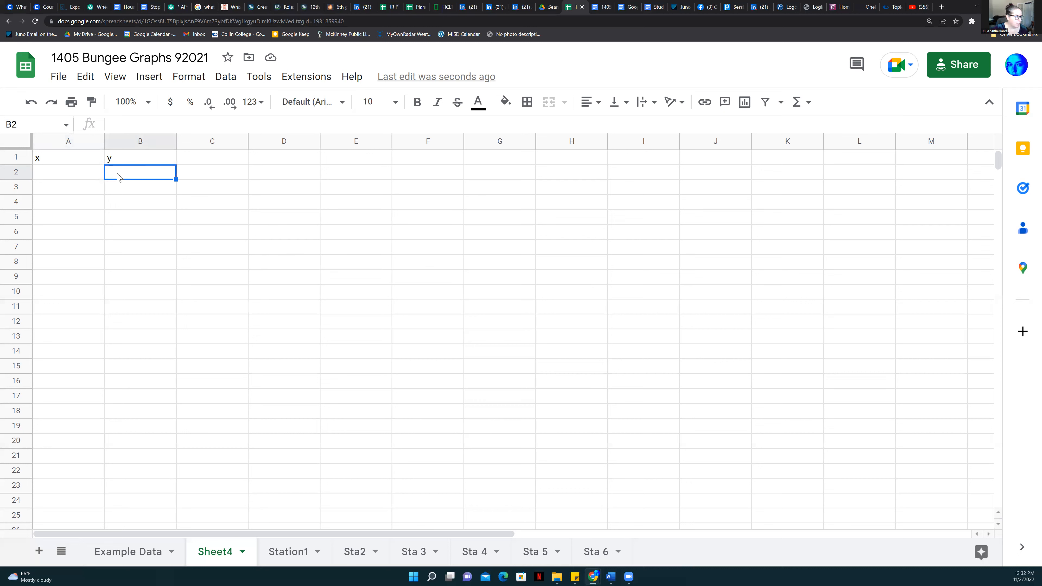
type("2")
key("Return")
type("4")
key("Return")
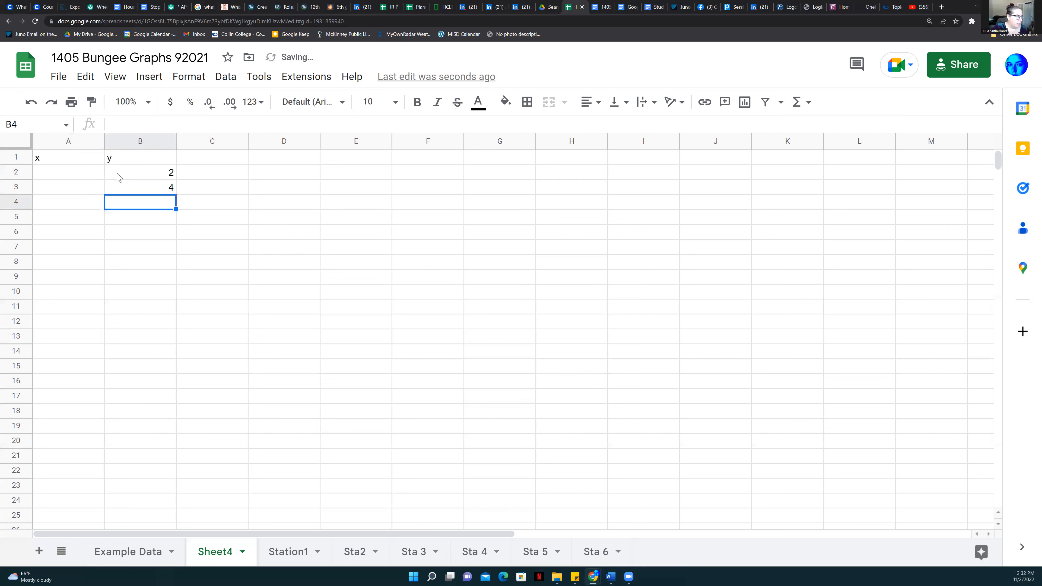
type("6")
key("Return")
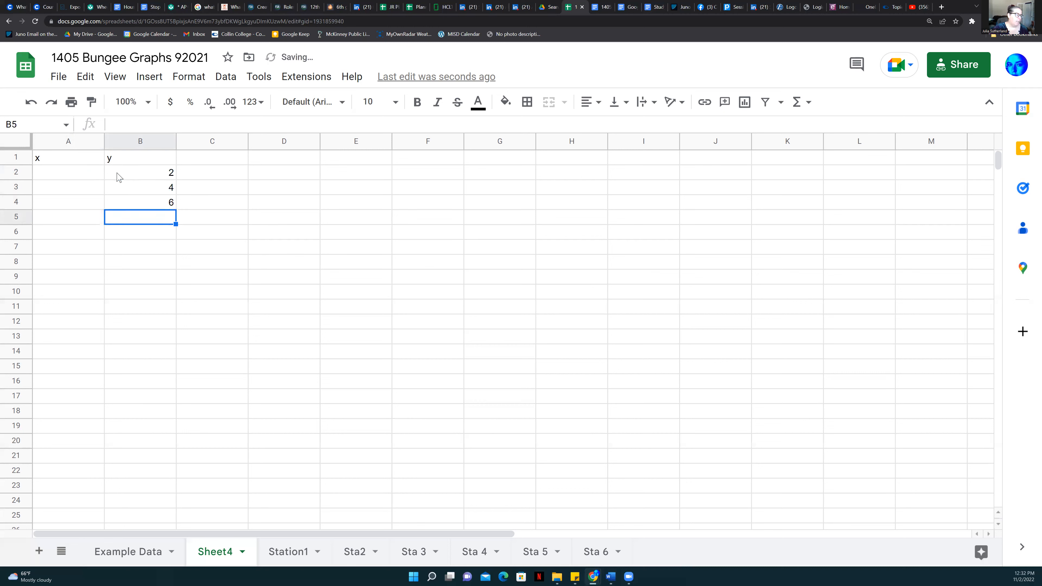
left_click_drag(123, 175, 136, 205)
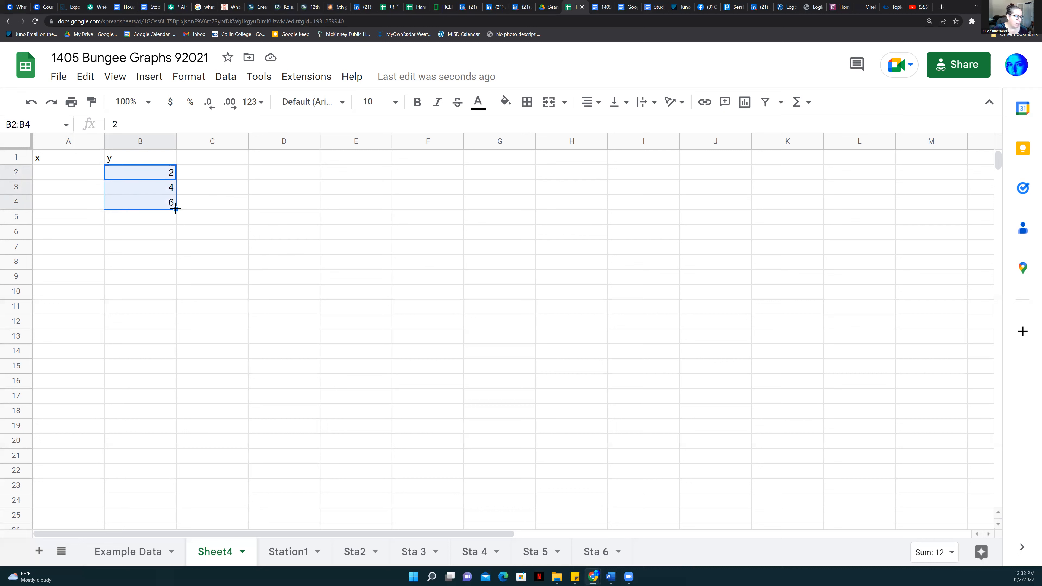
left_click_drag(176, 209, 173, 329)
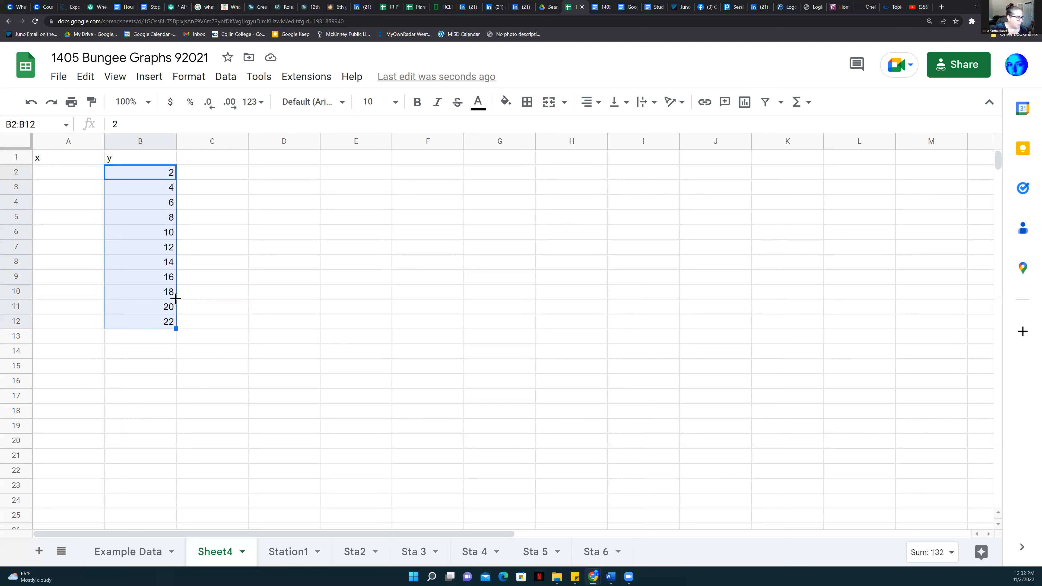
Delete the values in cells B7 to B12
left_click(203, 251)
left_click_drag(163, 247, 157, 322)
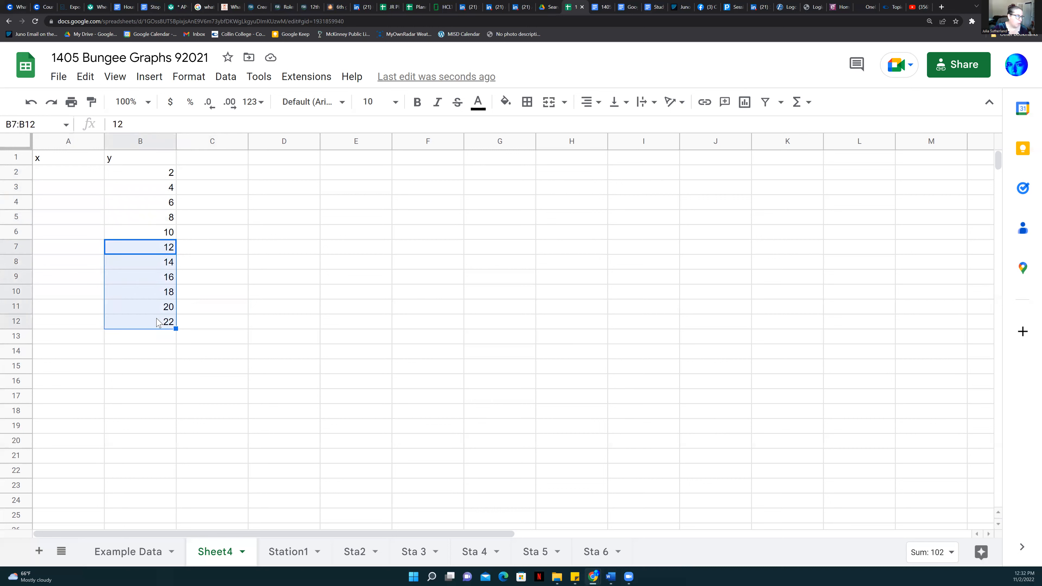
key("Delete")
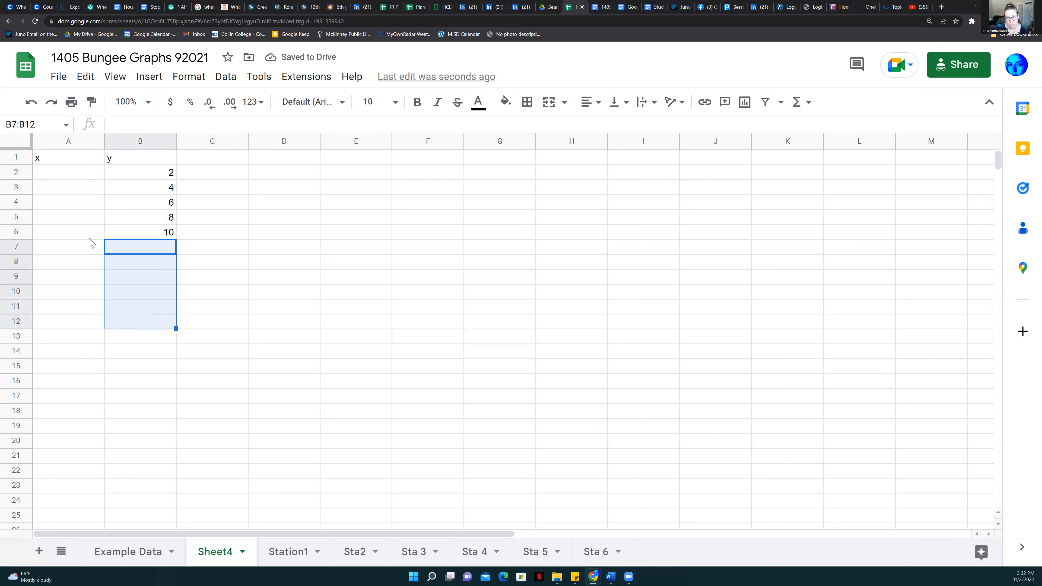
Move the y values from B2:B6 down one row to B3:B7
left_click(69, 177)
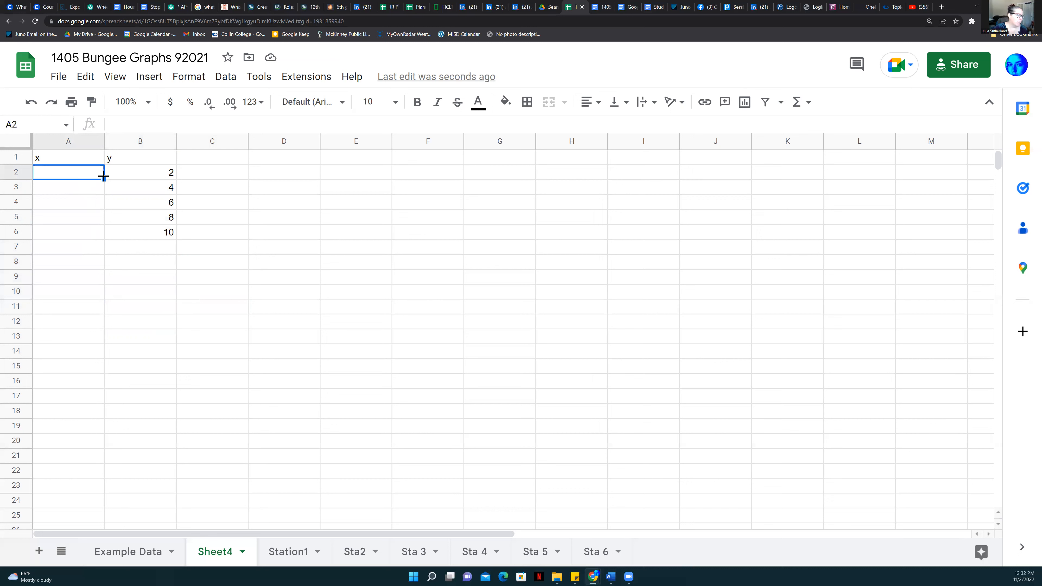
left_click_drag(115, 177, 115, 234)
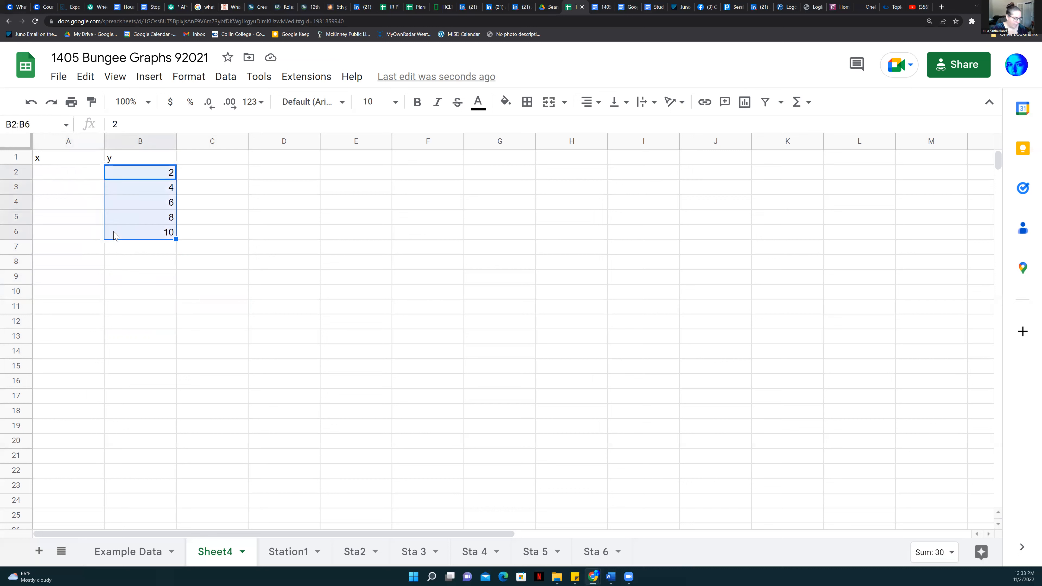
key("ctrl+c")
left_click(125, 193)
key("ctrl+v")
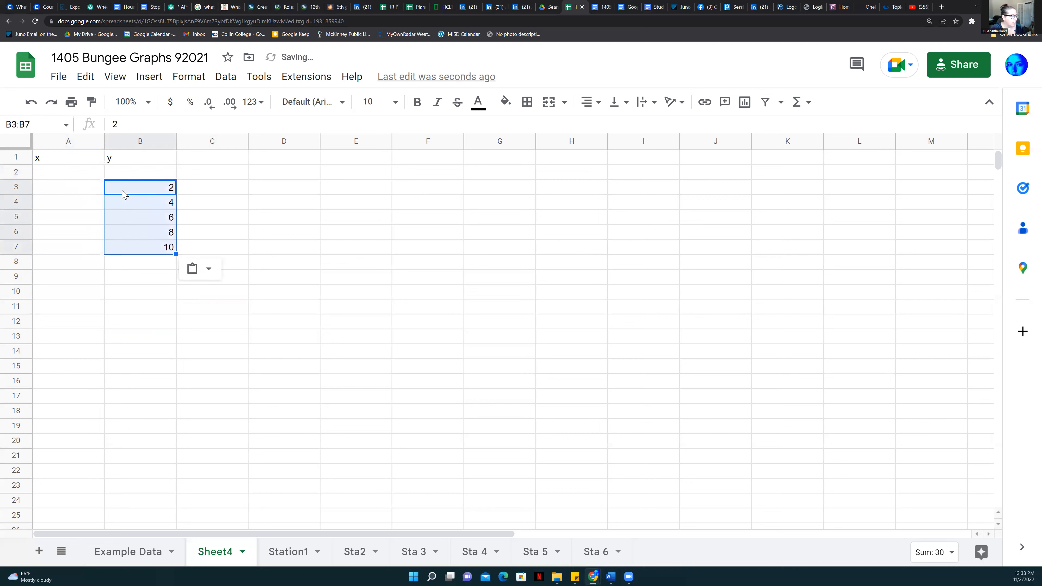
Add the labels Bands in cell B2 and Drop Height in cell A2
left_click(140, 177)
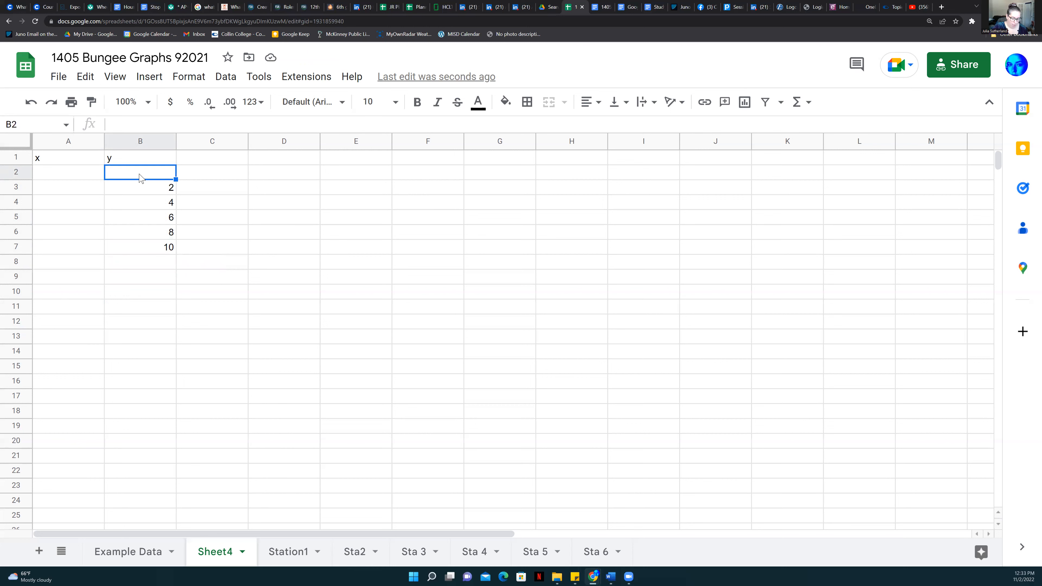
double_click(140, 177)
type("B")
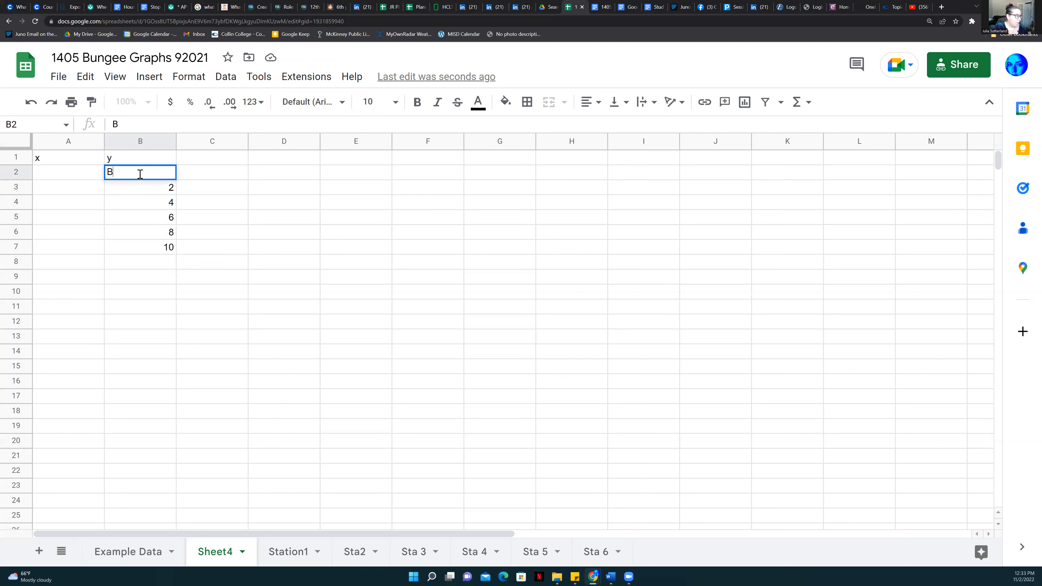
type("ands")
key("Return")
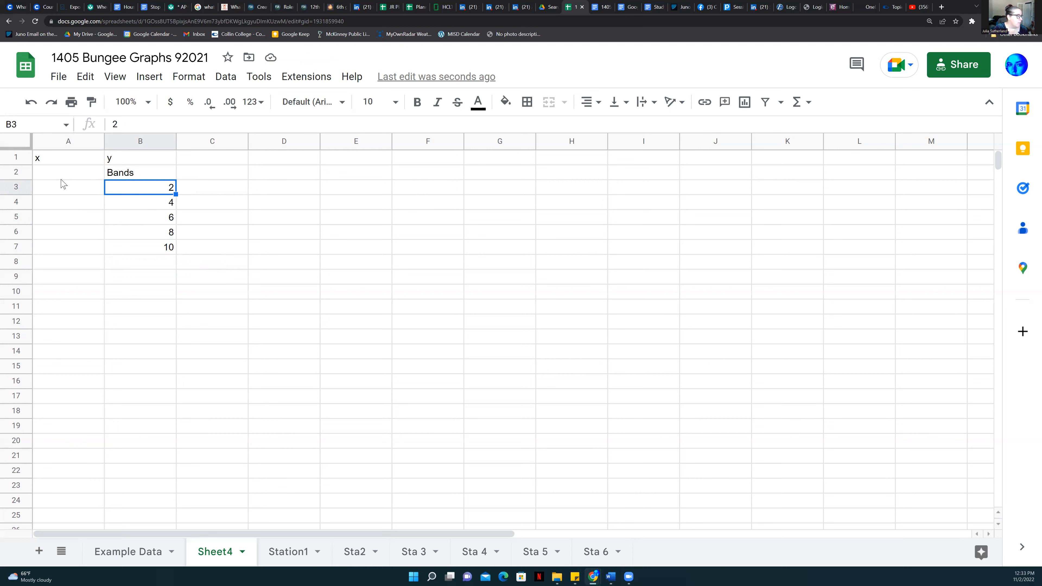
left_click(58, 177)
type("D")
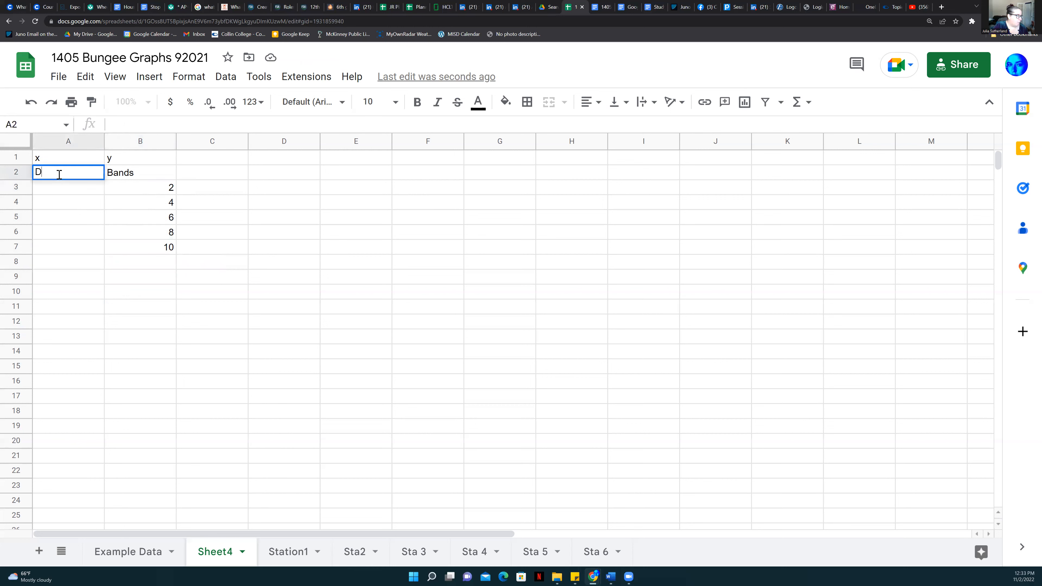
type("rop Height")
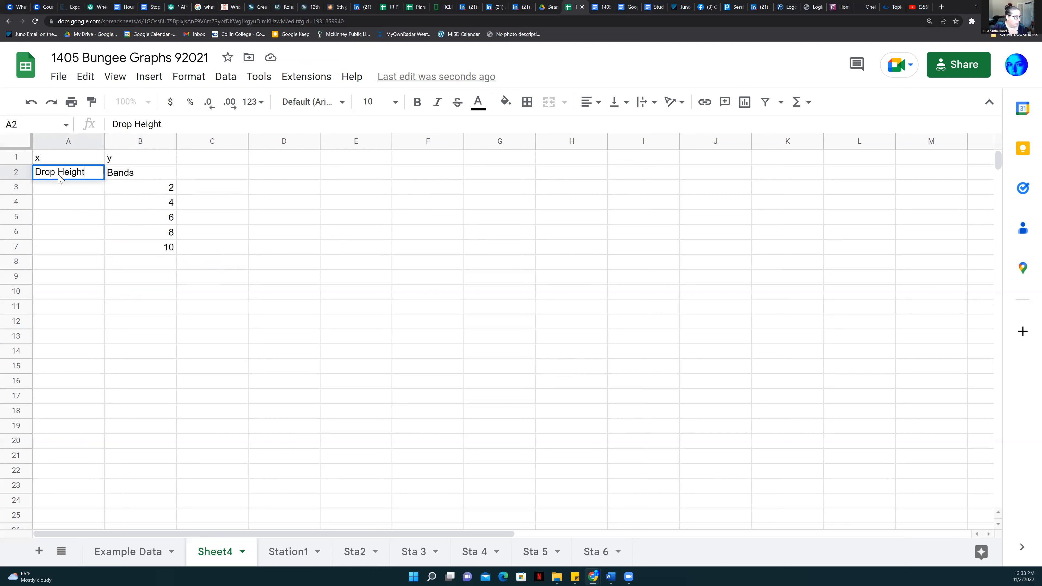
key("Return")
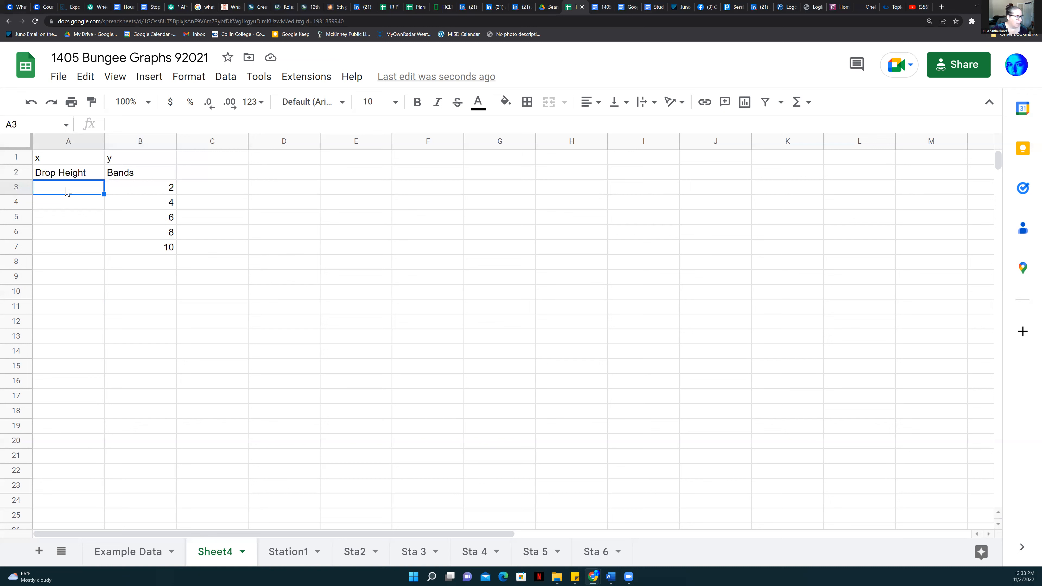
Enter .35 as the drop height for 2 bands in cell A3
type("35")
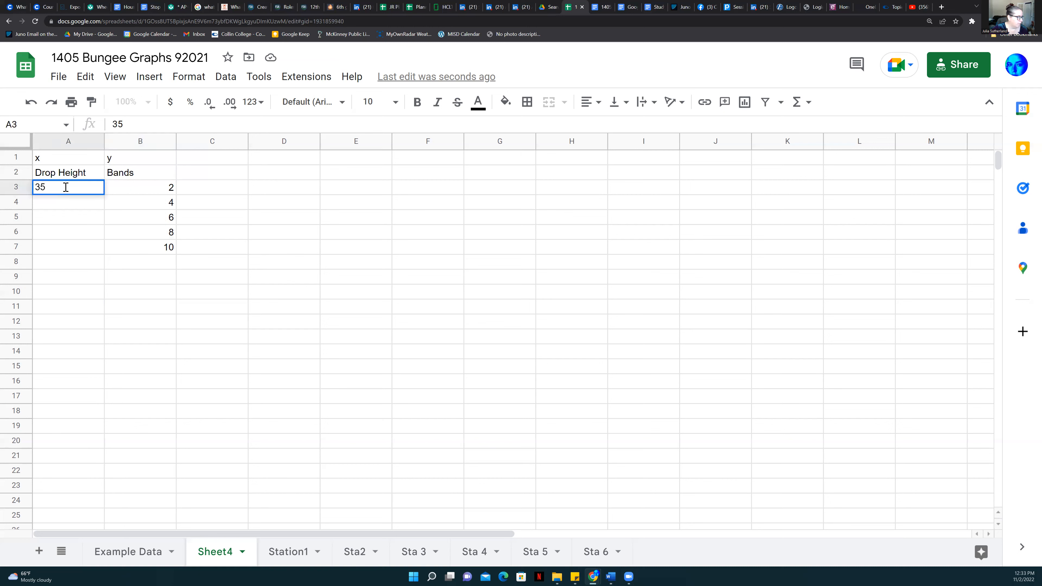
key("Return")
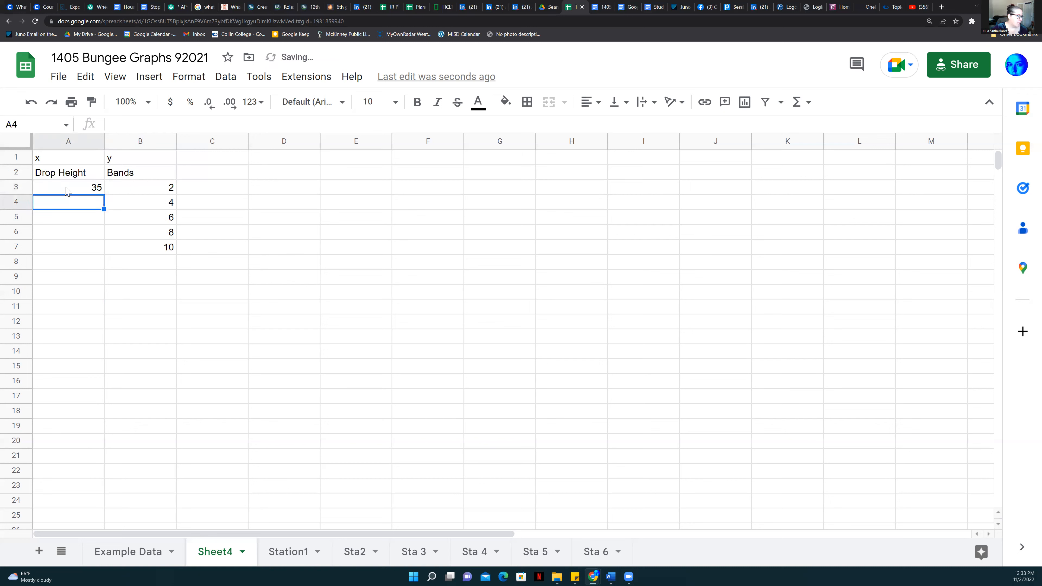
left_click(67, 189)
key("BackSpace")
type(".35")
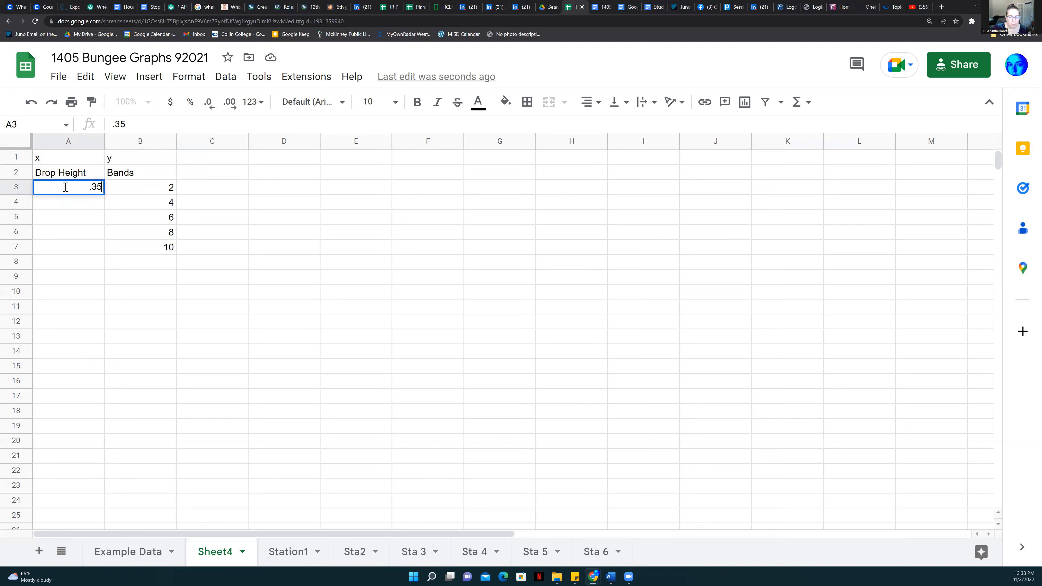
key("Return")
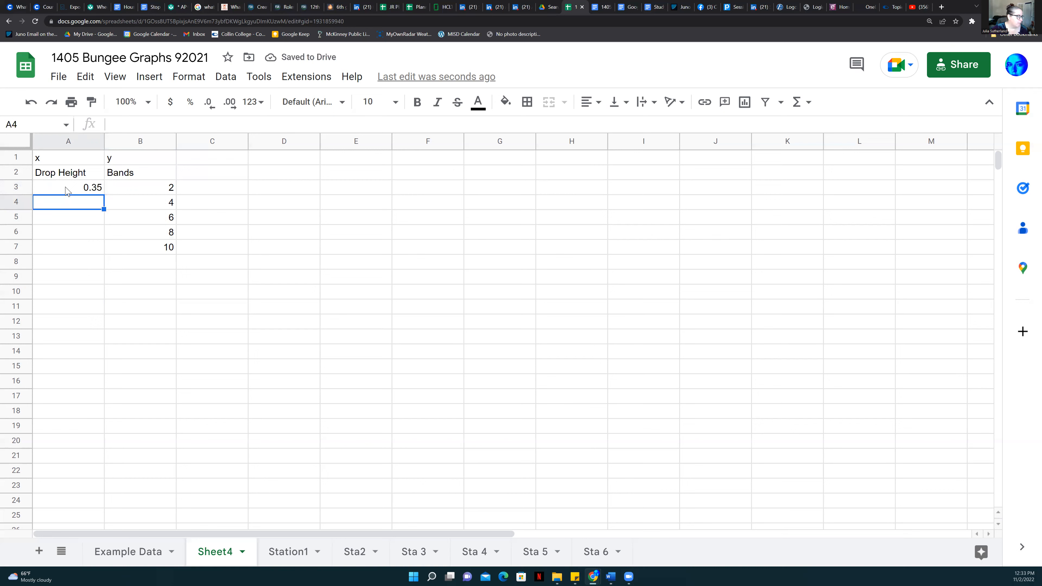
Enter .65 as the drop height for 4 bands in cell A4
type(".75")
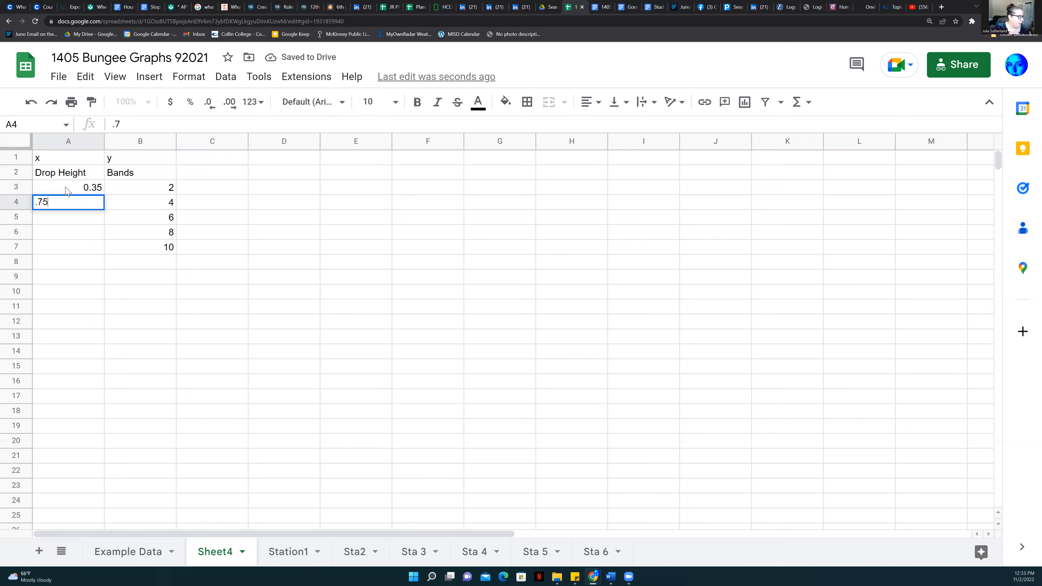
key("Return")
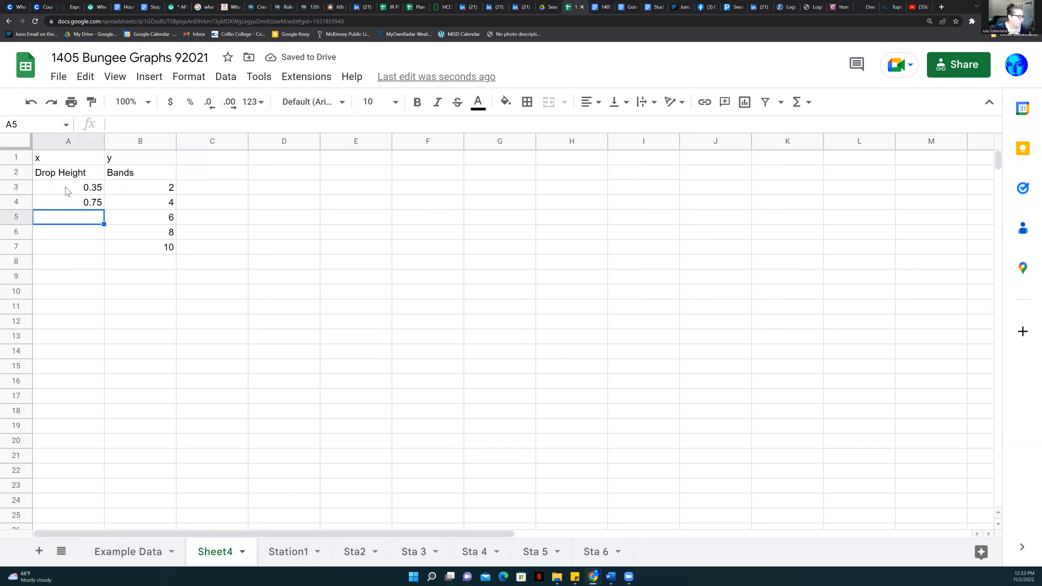
key("Up")
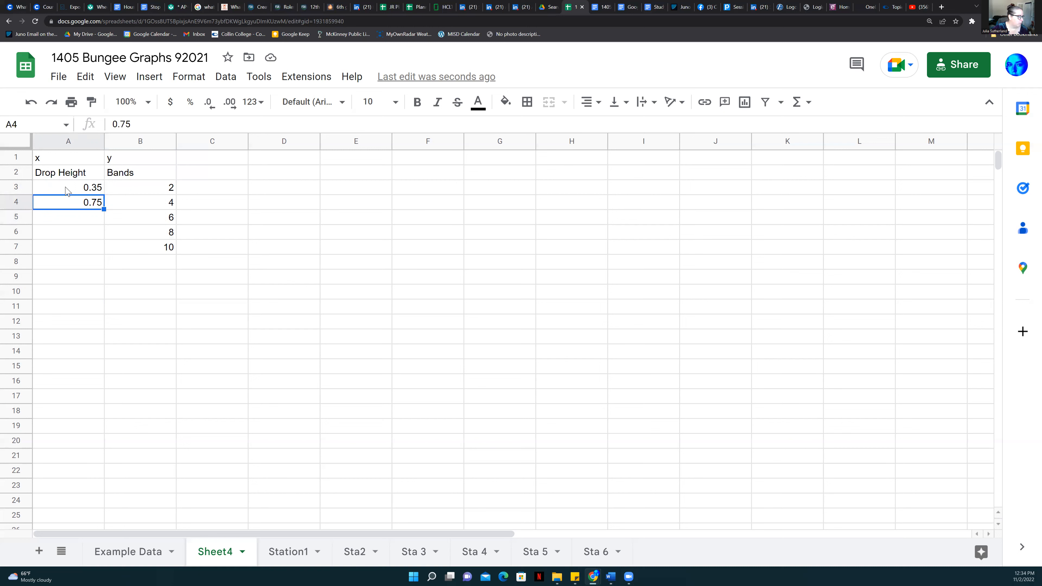
key("BackSpace")
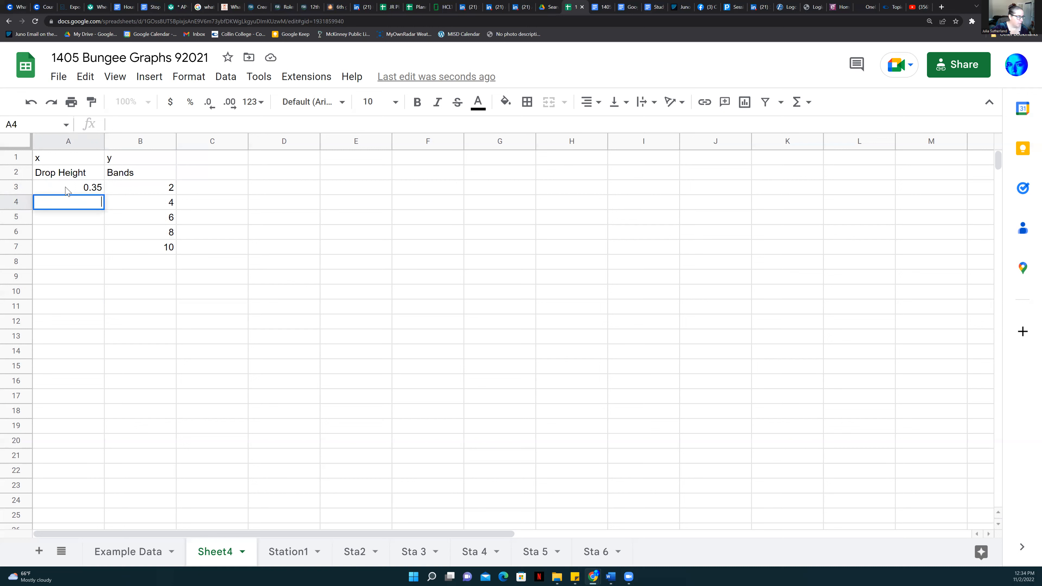
type(".65")
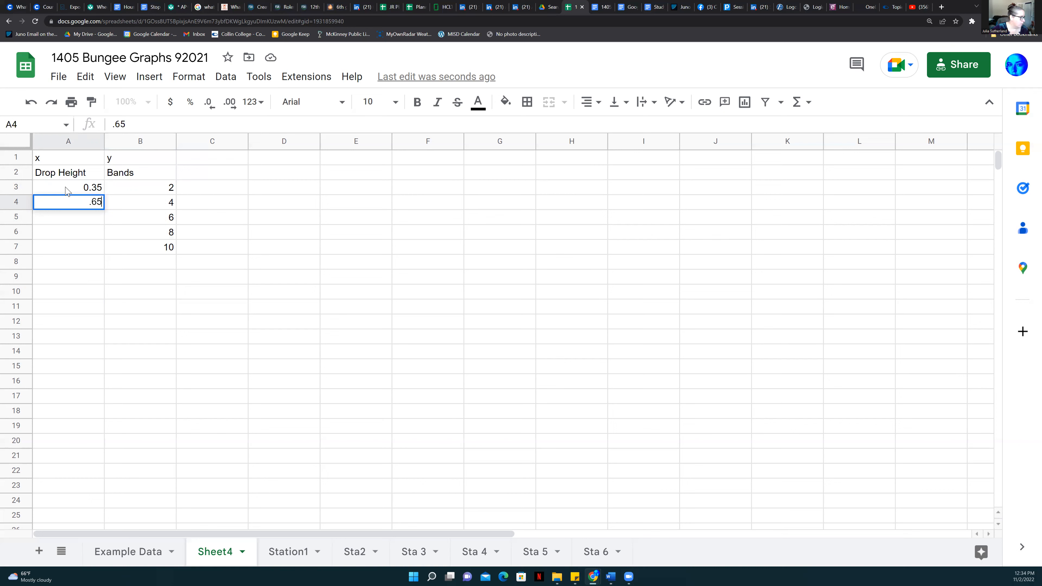
key("Return")
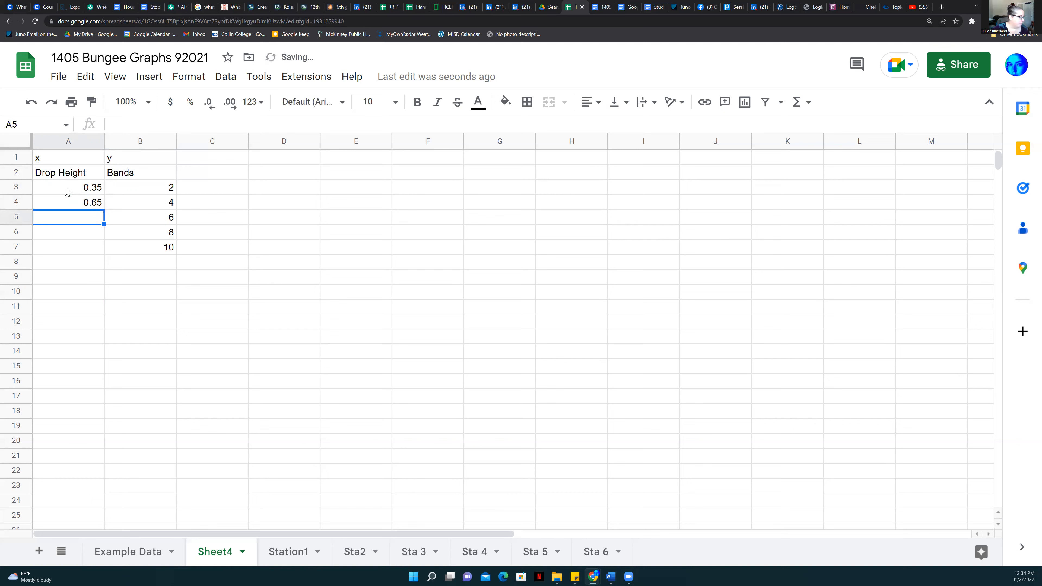
Enter the remaining drop heights 0.95, 1.25 and 1.55 in cells A5 to A7
type("0.95")
key("Return")
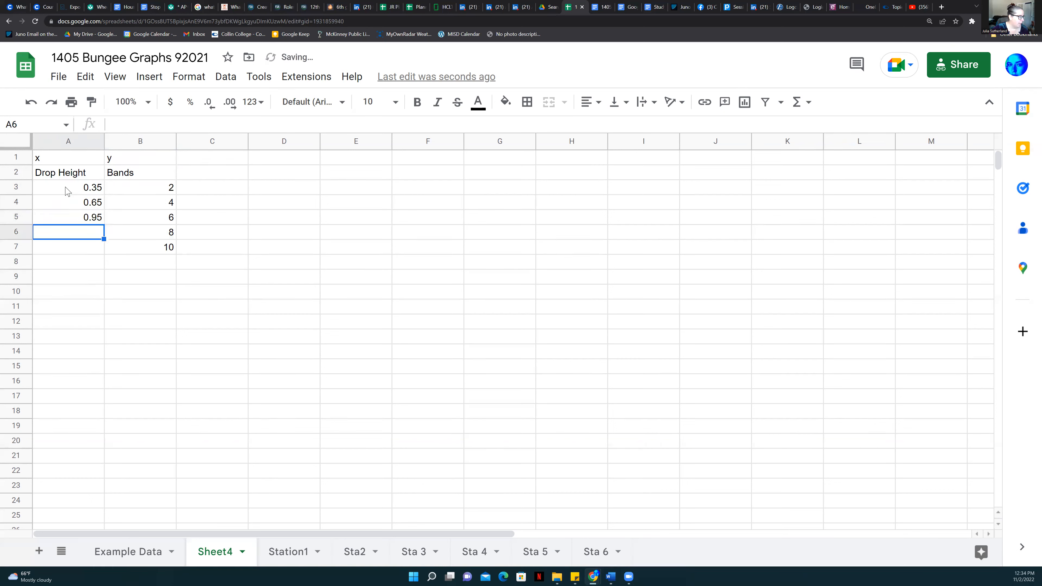
type(".")
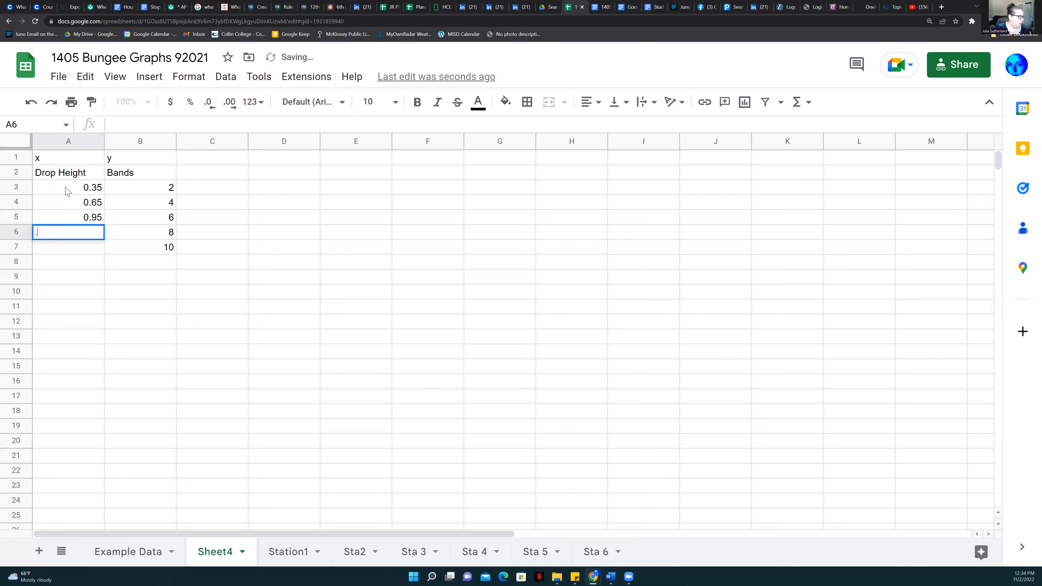
key("BackSpace")
type("1.25")
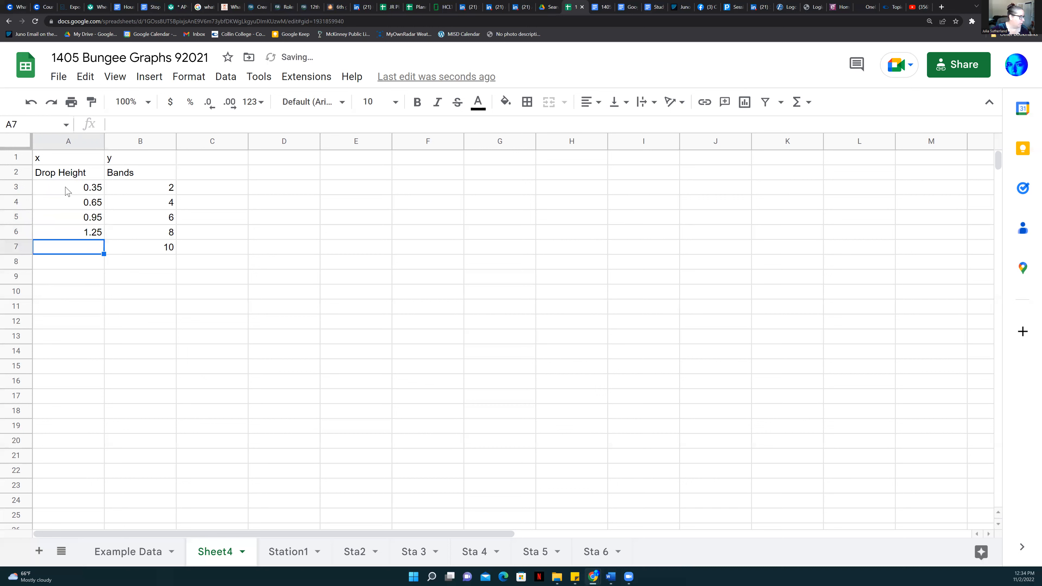
type("1")
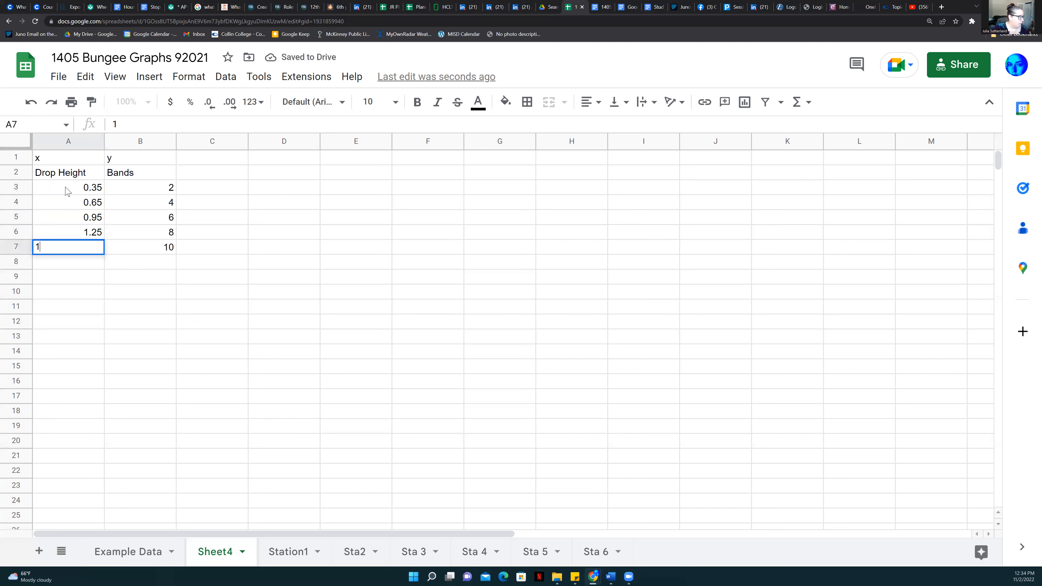
type(".55")
key("Return")
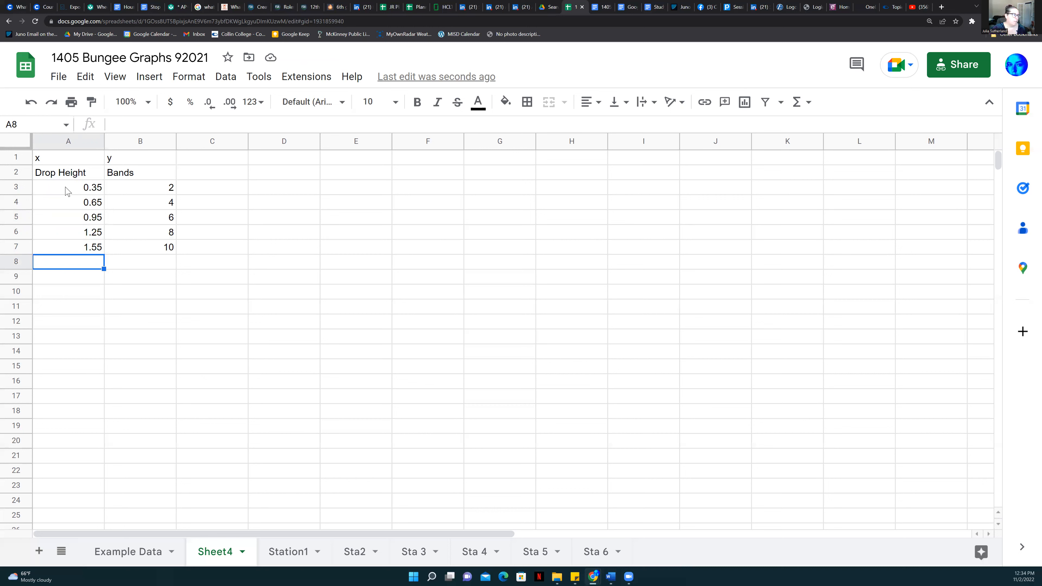
Insert a scatter chart of bands against drop height from the data in A2:B7
left_click_drag(61, 175, 161, 253)
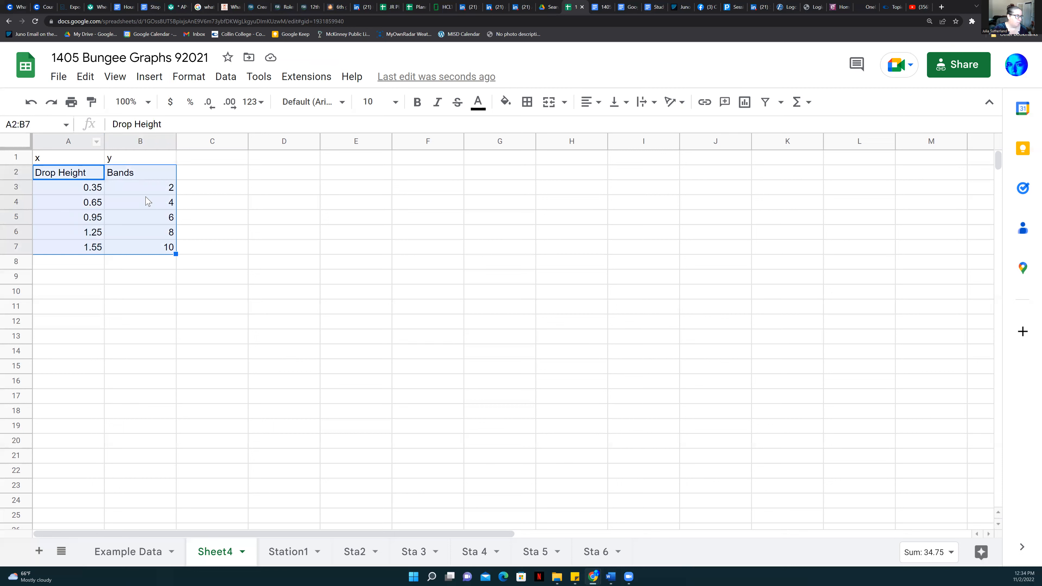
left_click(150, 80)
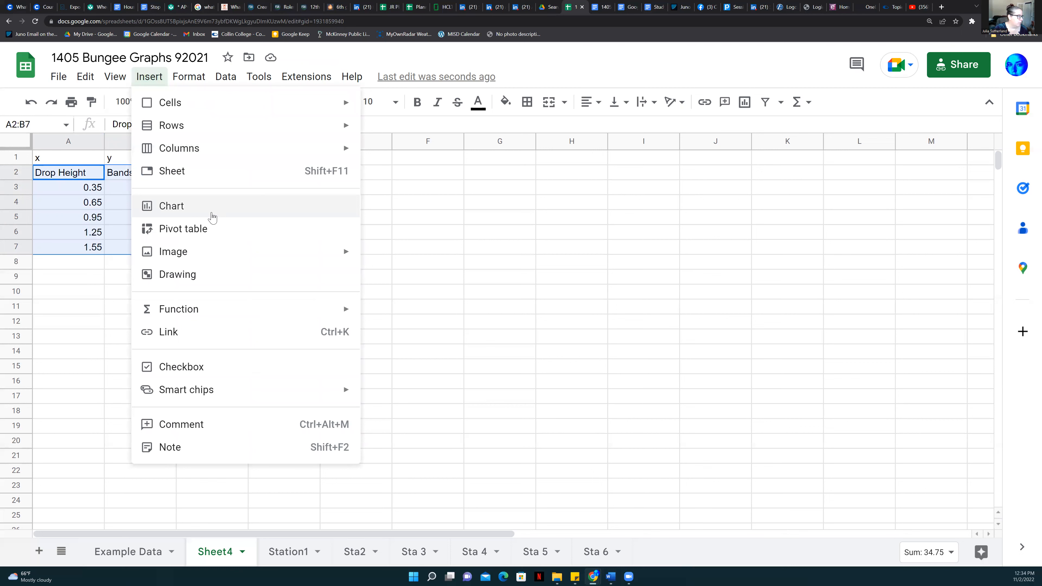
left_click(189, 209)
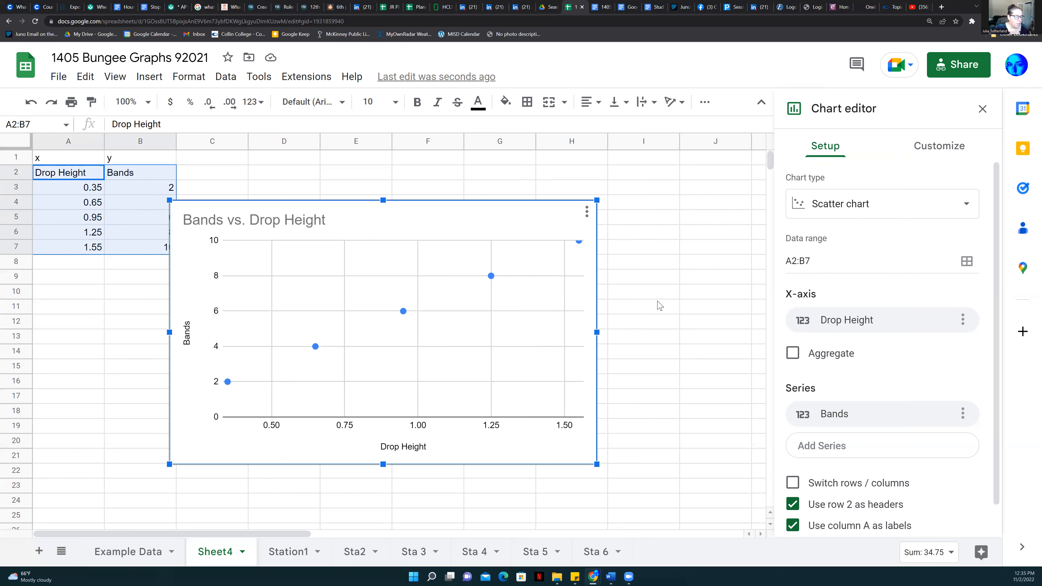
scroll(810, 344, "down", 1)
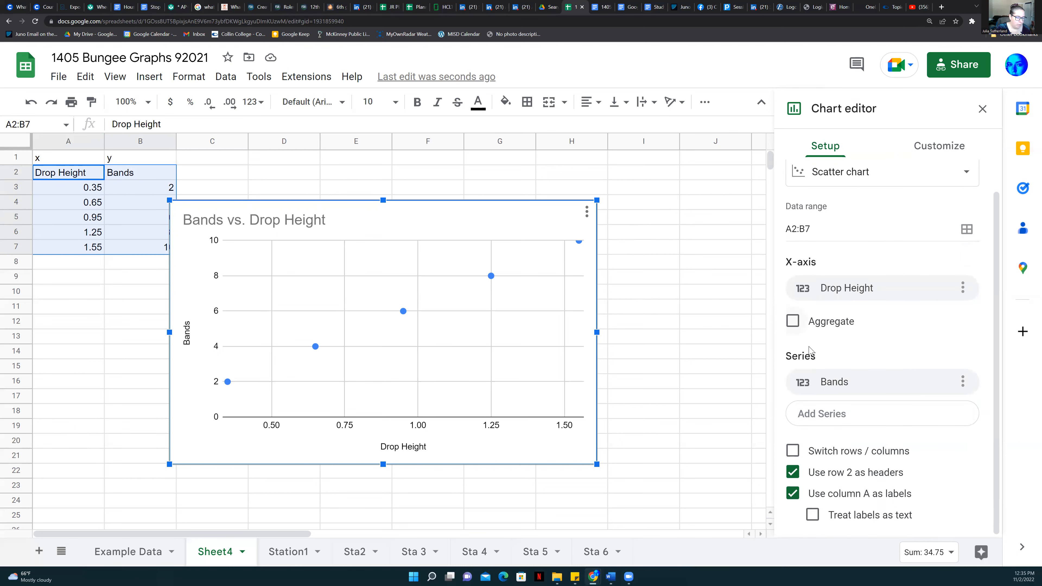
scroll(810, 351, "up", 1)
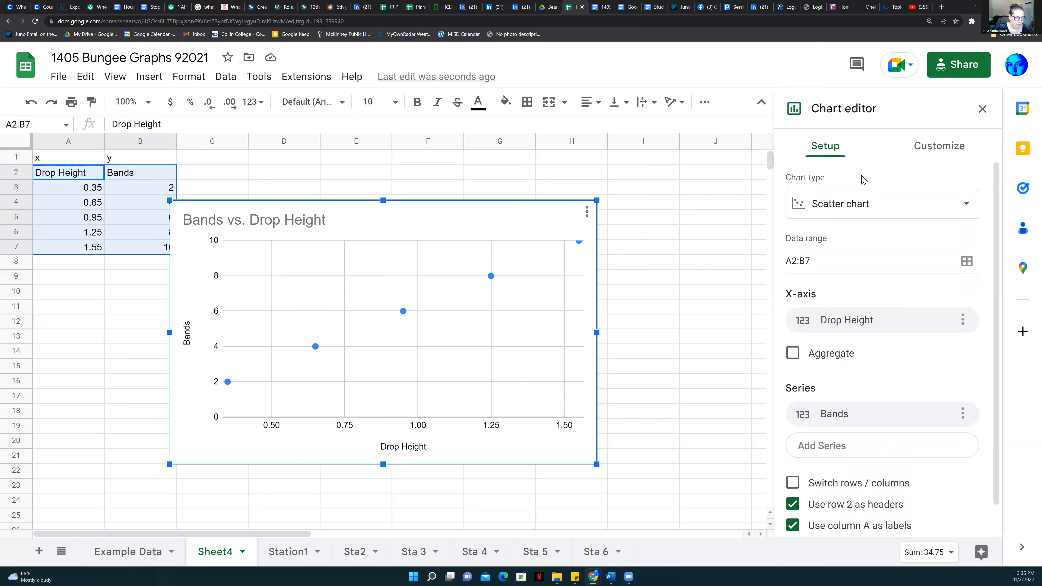
Set the maximum of the chart's horizontal axis to 5.1
left_click(938, 151)
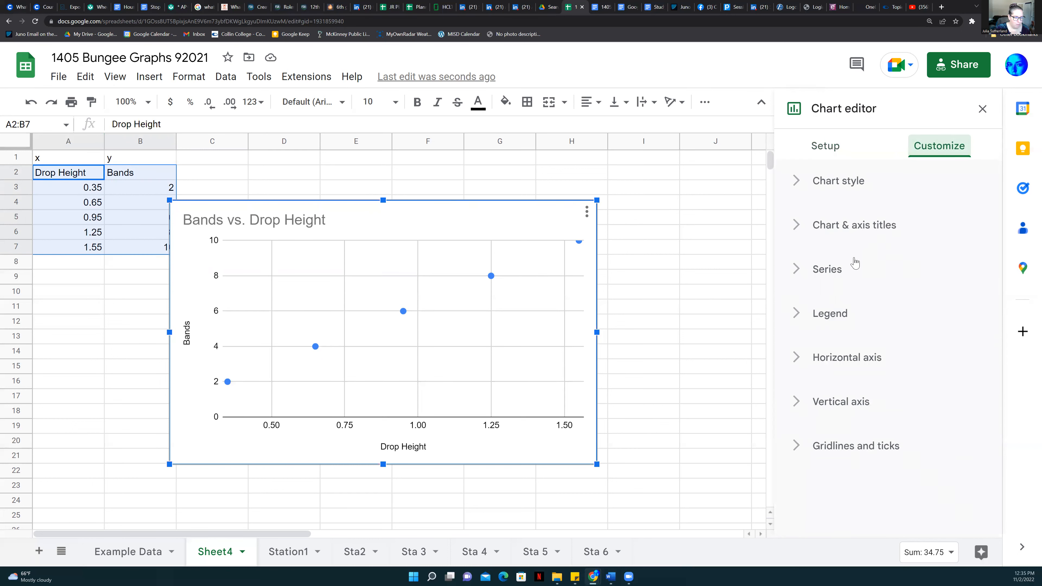
left_click(835, 359)
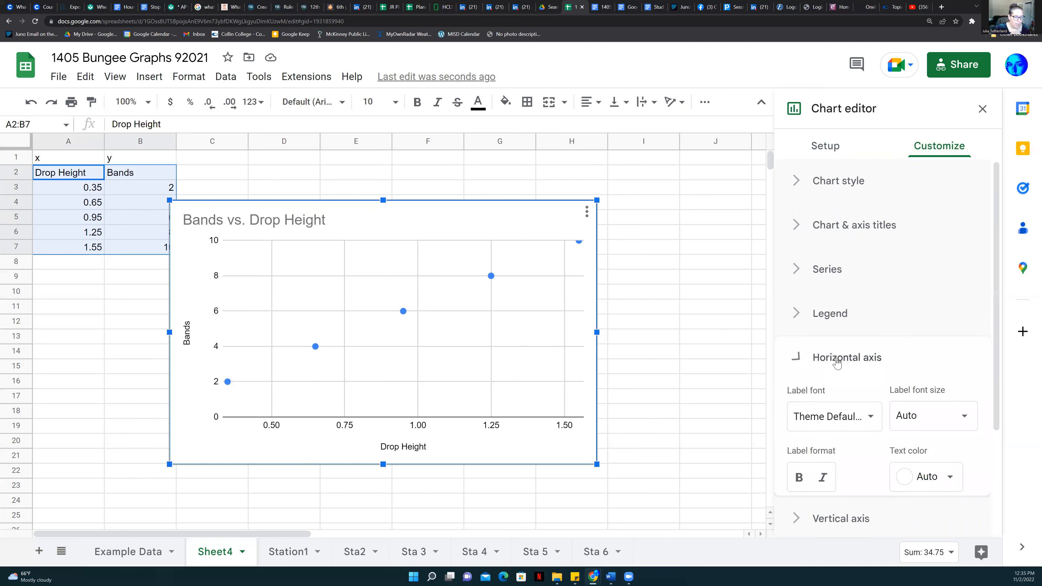
scroll(896, 398, "down", 5)
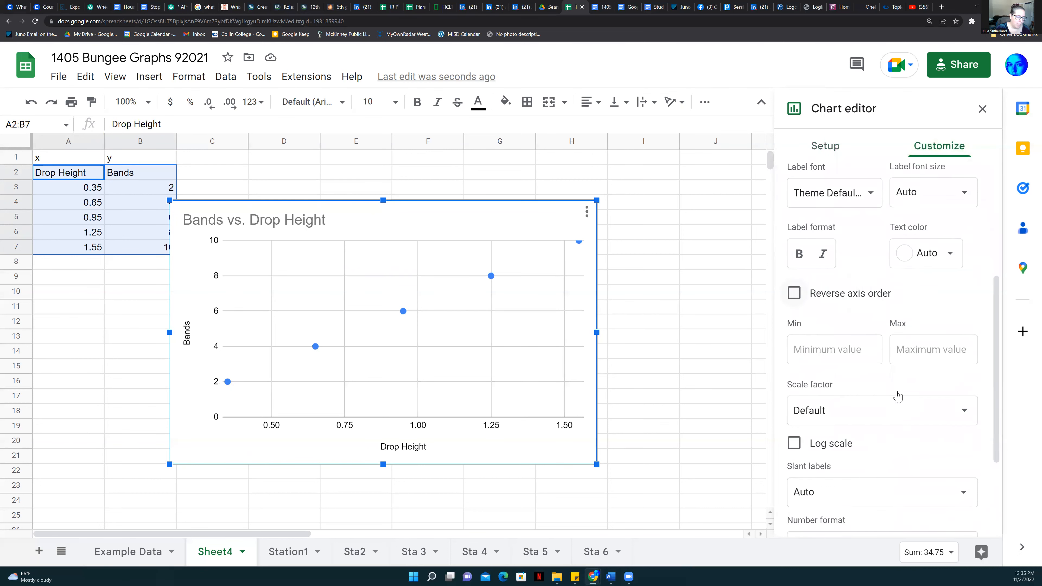
scroll(898, 395, "down", 1)
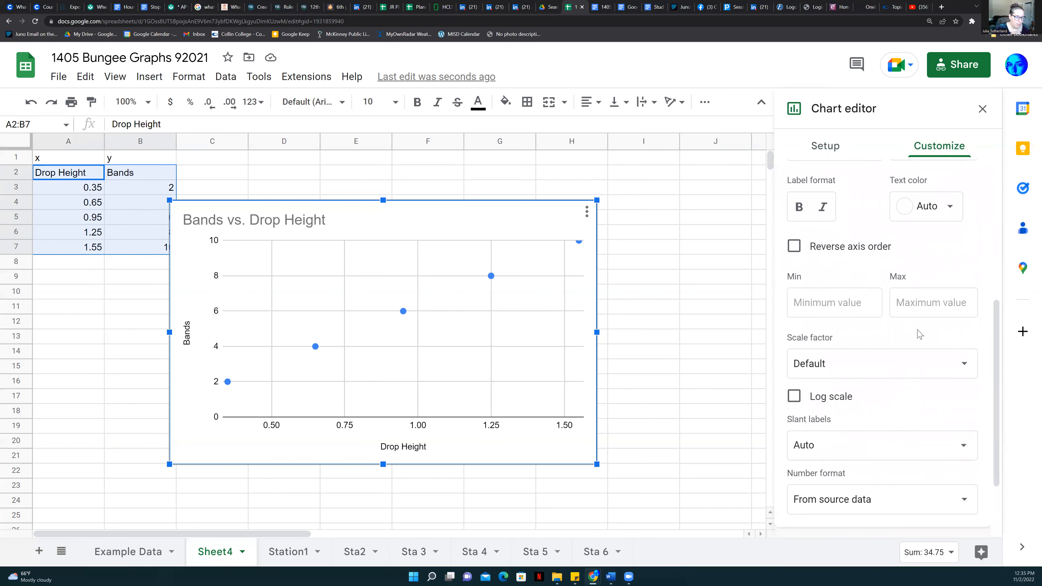
scroll(919, 328, "up", 6)
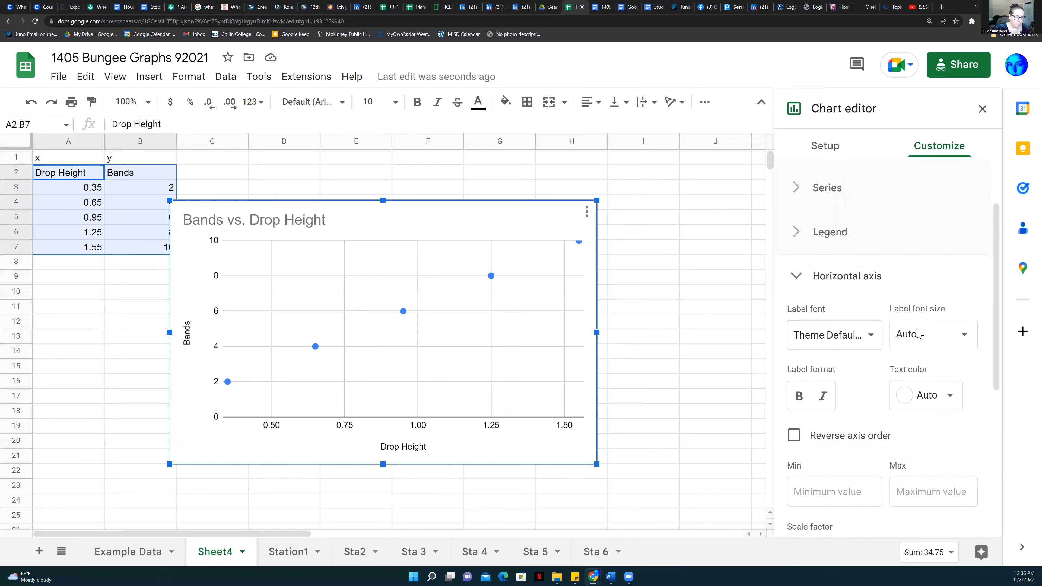
scroll(922, 321, "down", 1)
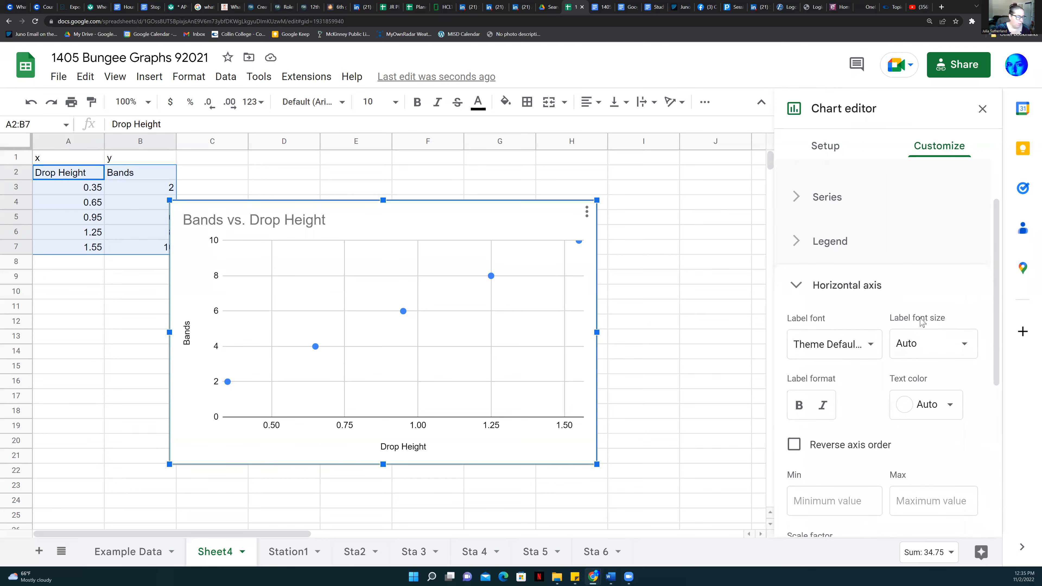
scroll(921, 322, "down", 2)
left_click(913, 408)
type("5.1")
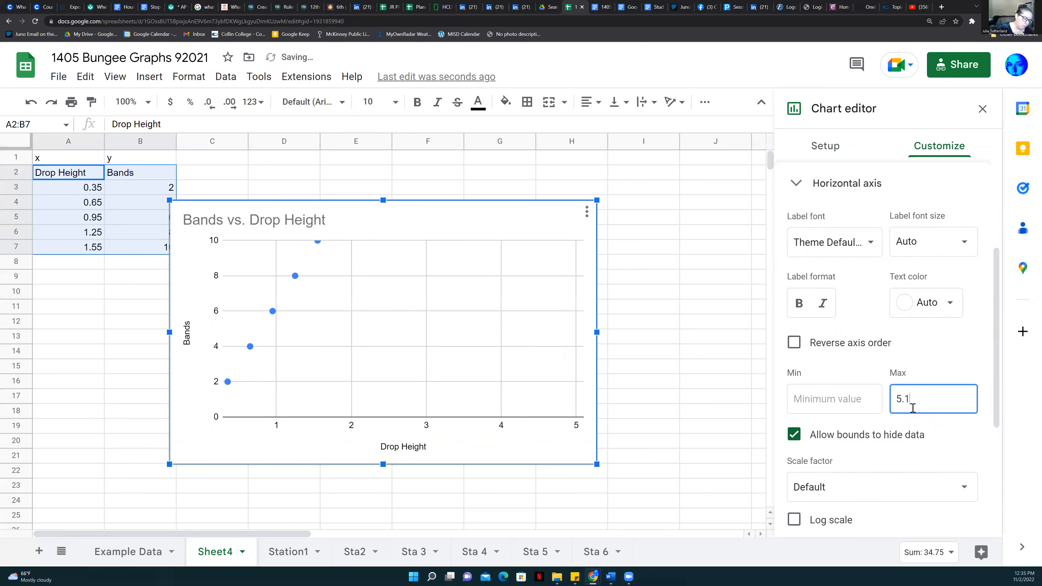
Set the maximum of the chart's vertical axis to 30
scroll(913, 408, "down", 5)
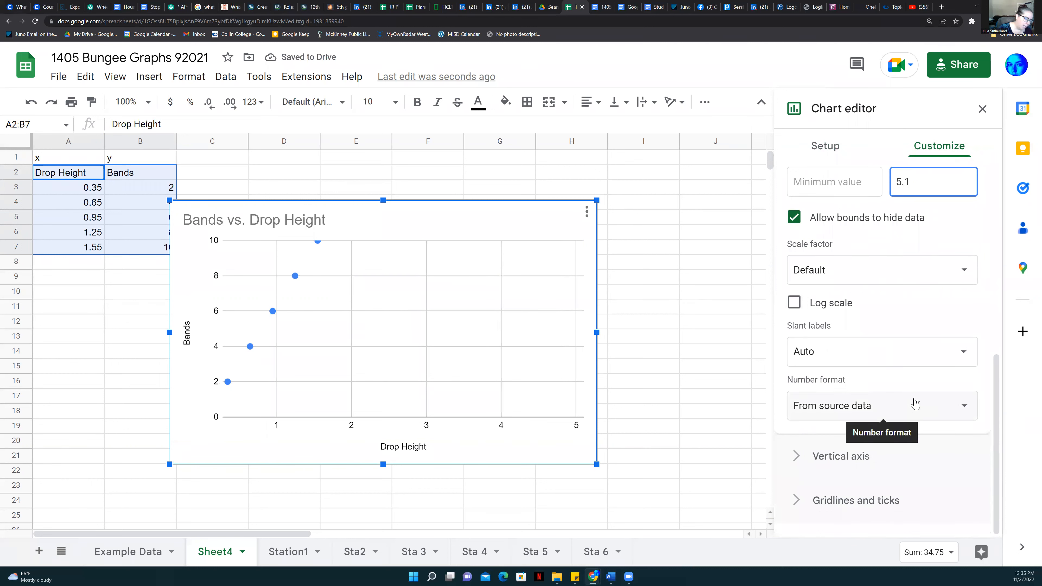
scroll(913, 406, "up", 4)
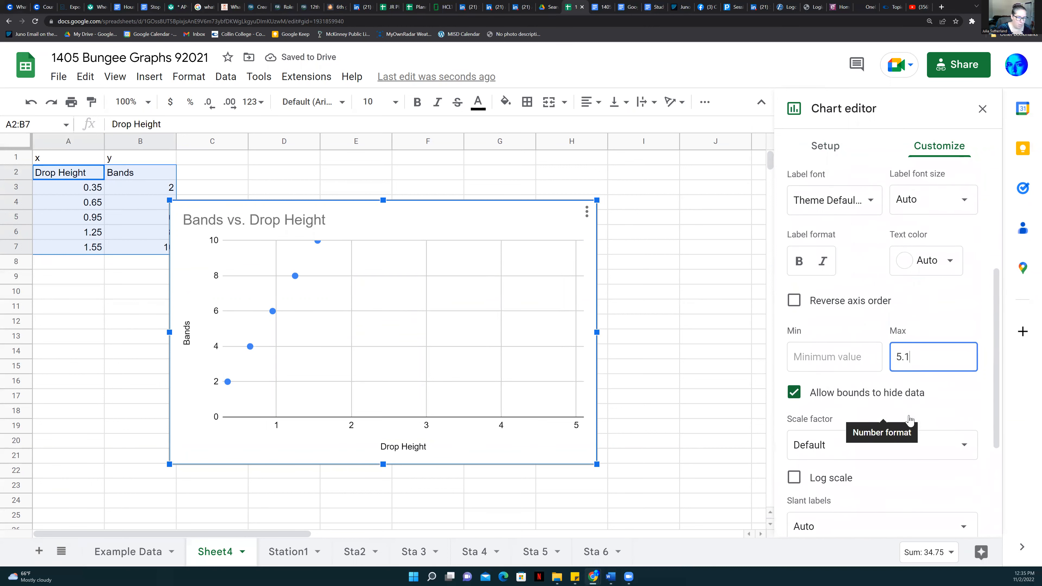
scroll(909, 419, "up", 3)
scroll(910, 421, "down", 1)
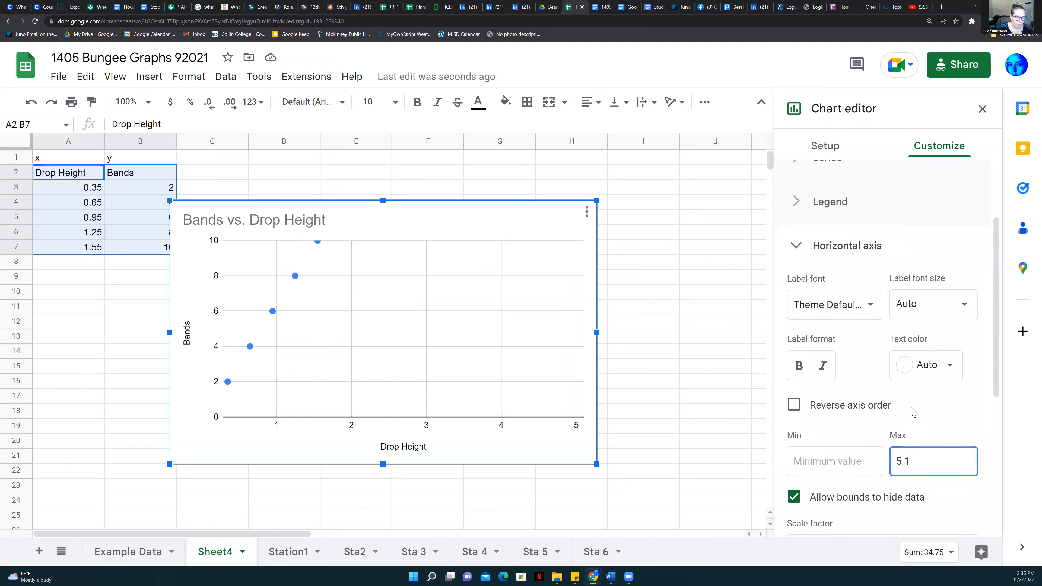
scroll(911, 412, "down", 3)
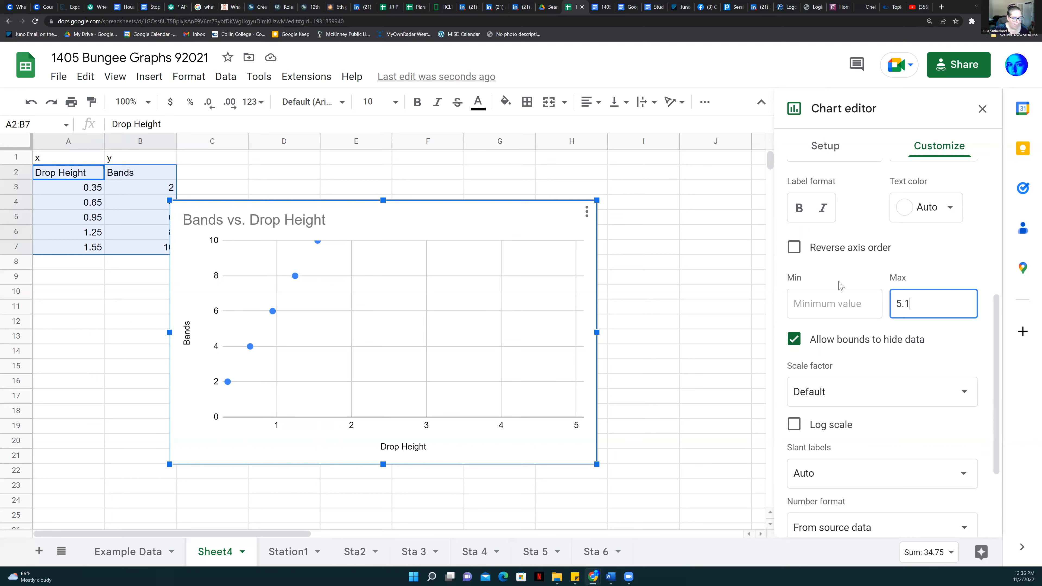
scroll(841, 285, "up", 2)
scroll(842, 285, "down", 5)
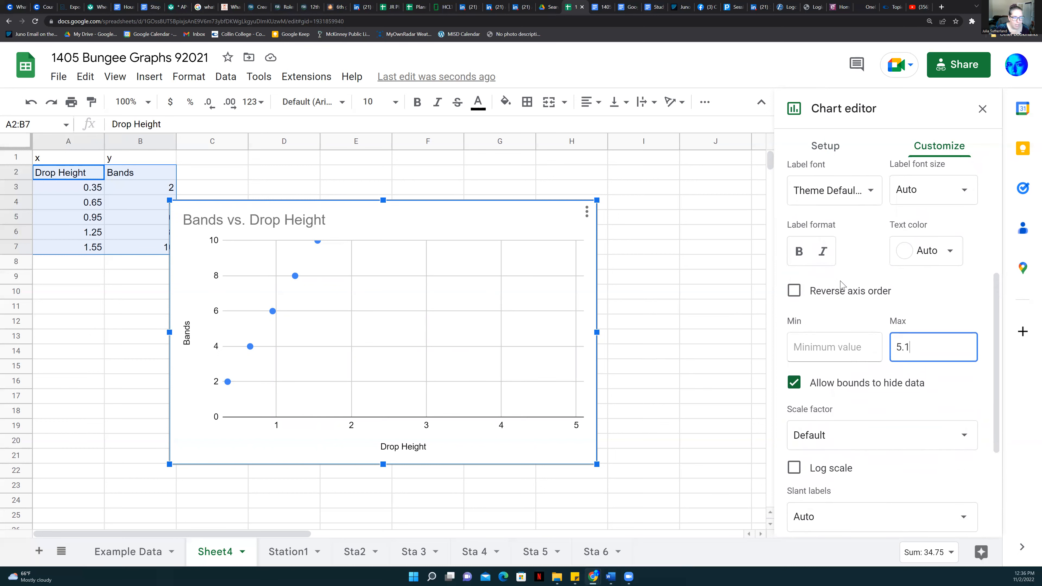
left_click(852, 254)
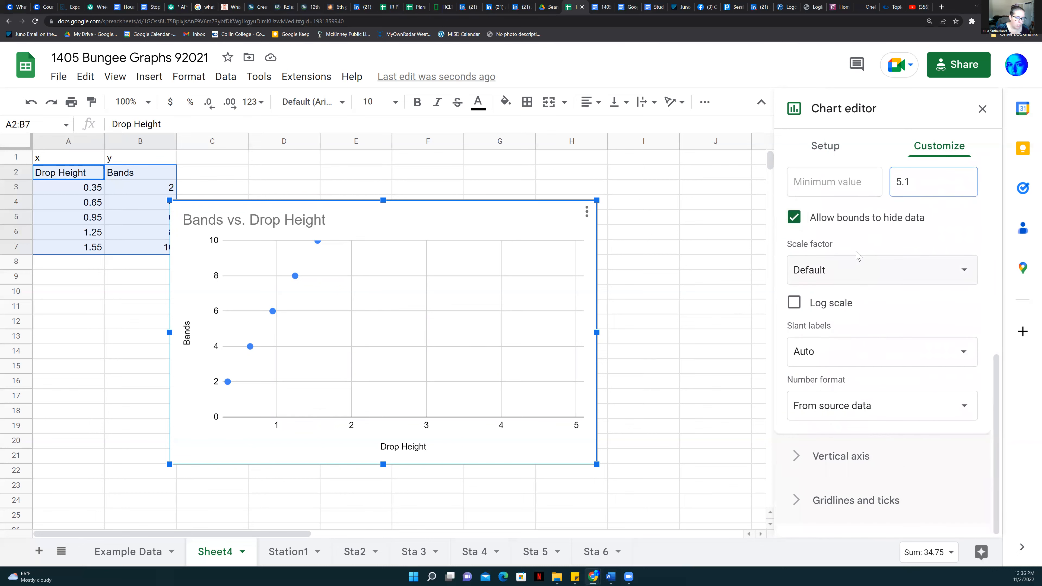
left_click(832, 457)
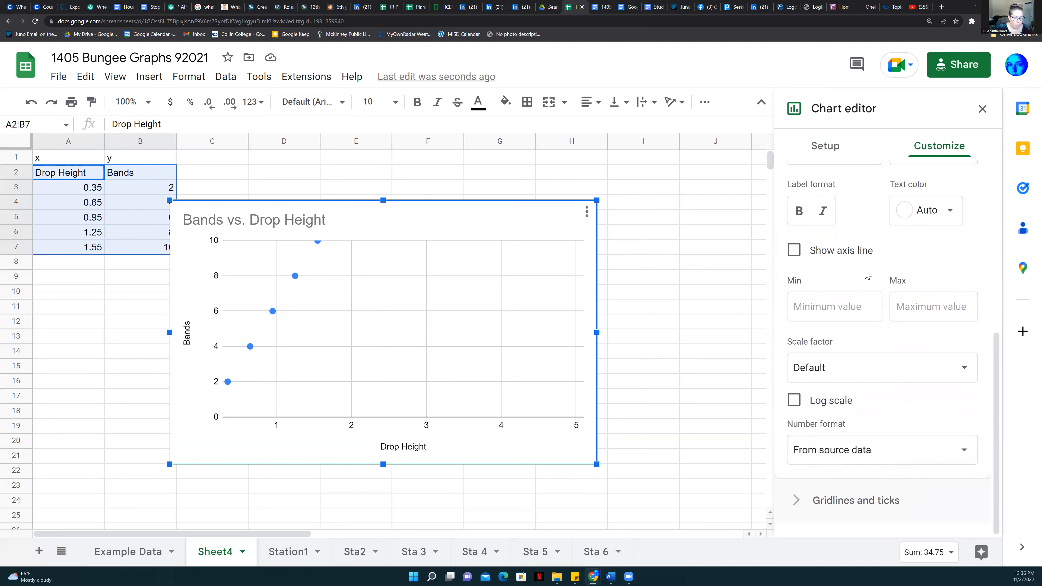
left_click(904, 305)
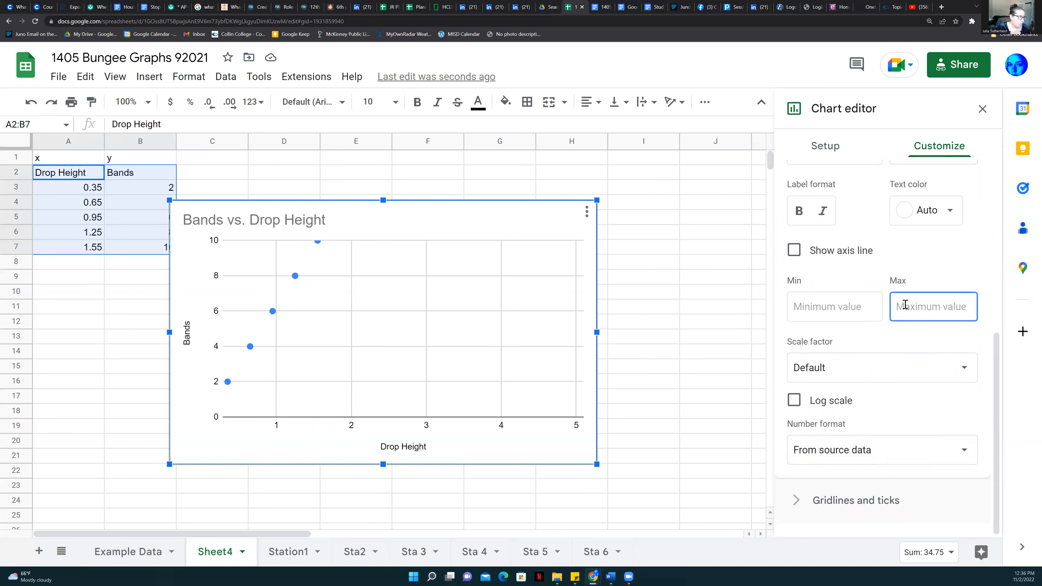
type("30")
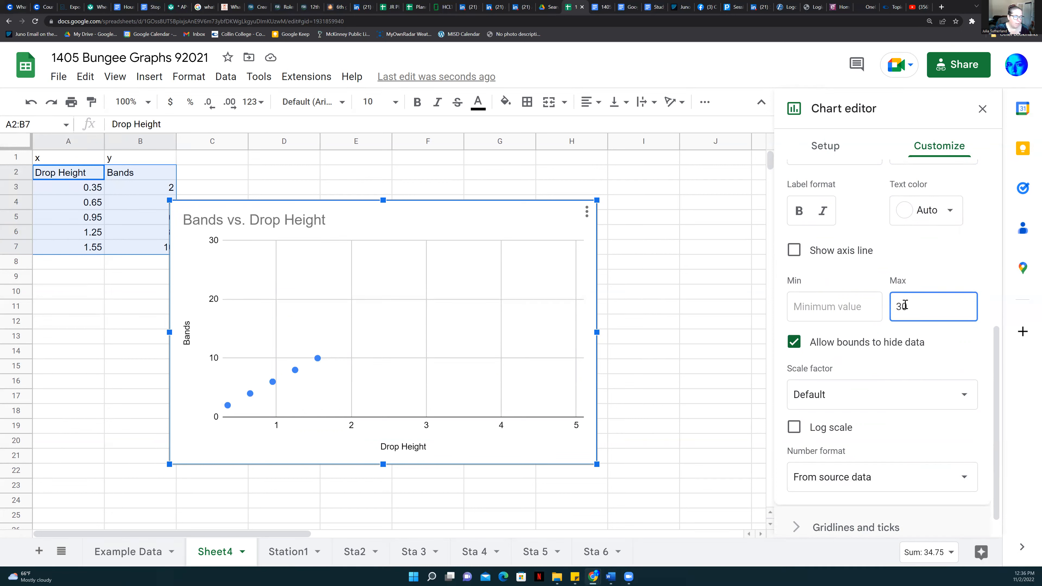
left_click(925, 266)
Add a trendline to the Bands series of the scatter chart
scroll(939, 269, "up", 7)
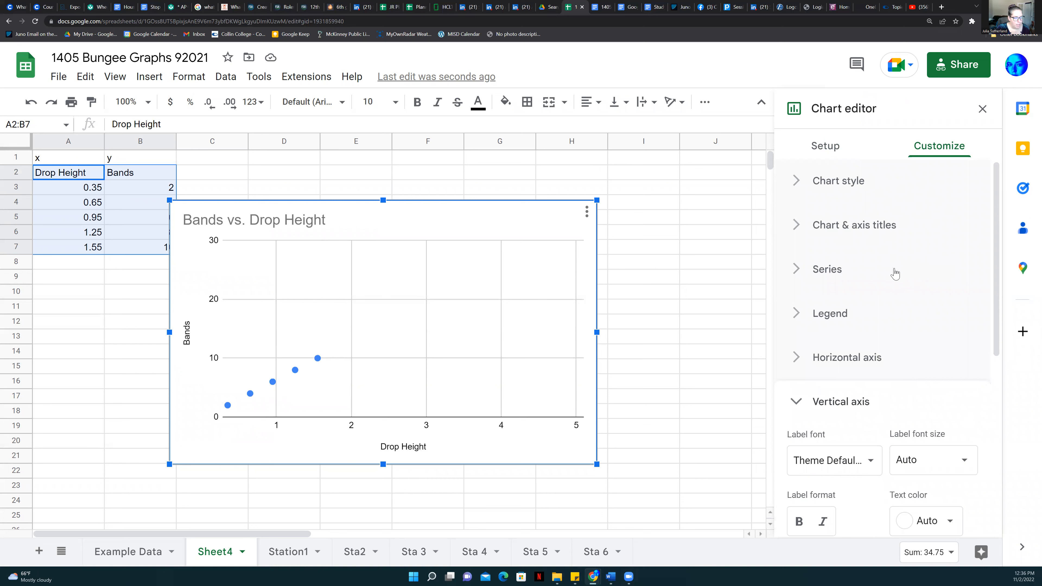
left_click(835, 274)
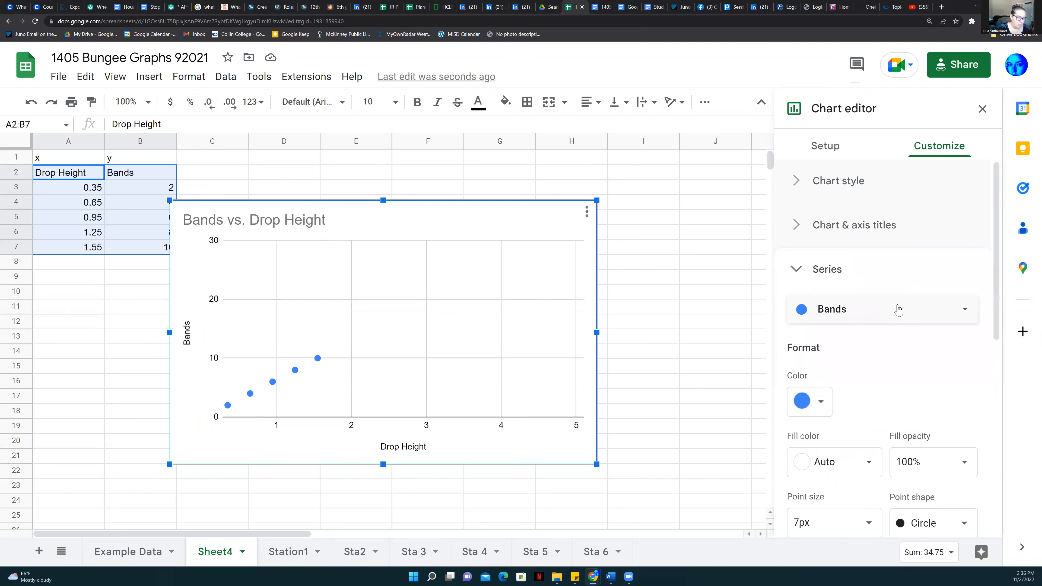
scroll(898, 310, "down", 8)
scroll(902, 303, "up", 8)
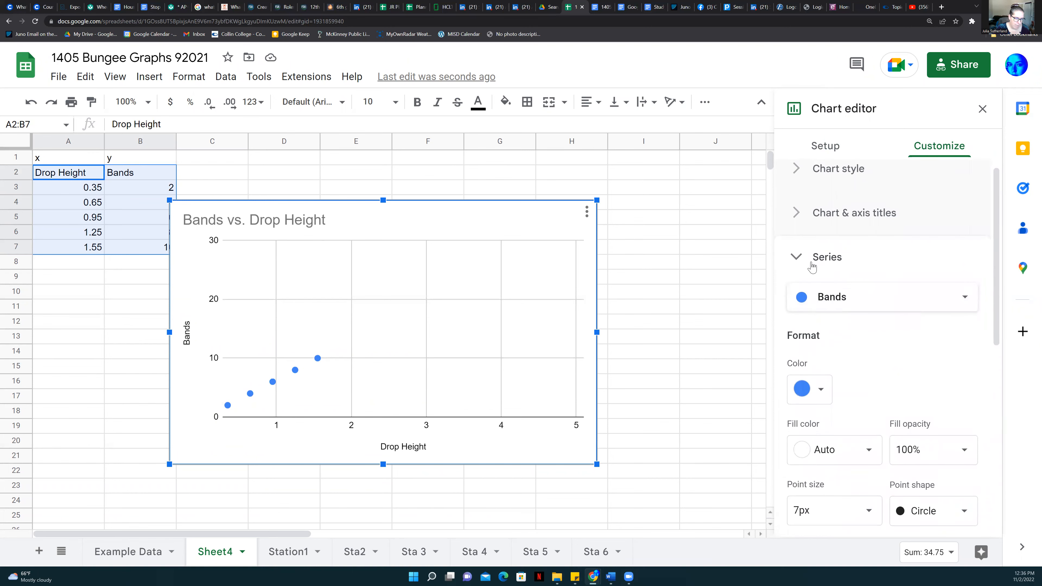
scroll(867, 263, "down", 3)
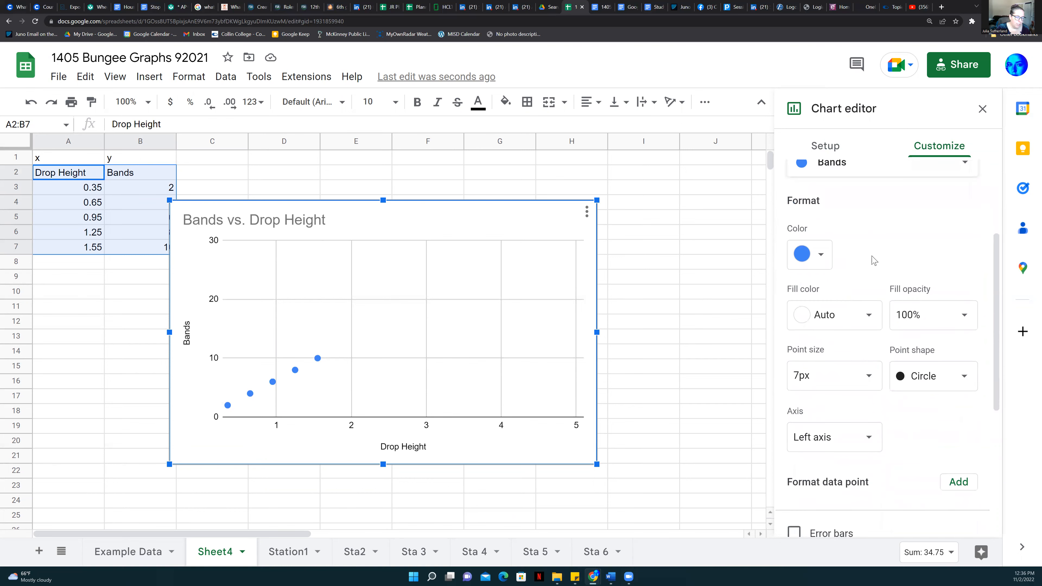
scroll(873, 261, "down", 5)
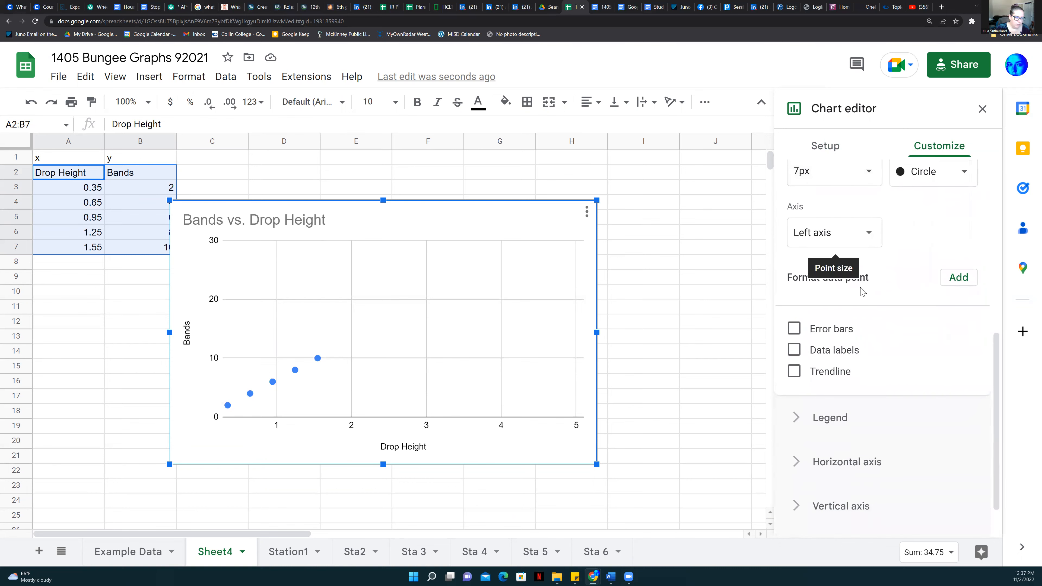
left_click(794, 372)
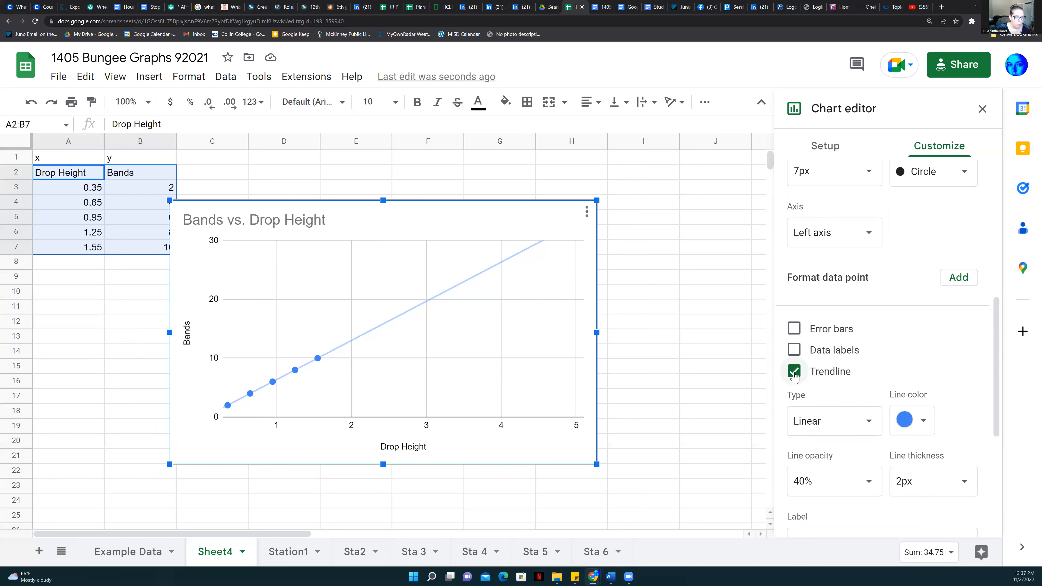
Label the Bands trendline with its equation using the Use Equation option
scroll(854, 323, "down", 2)
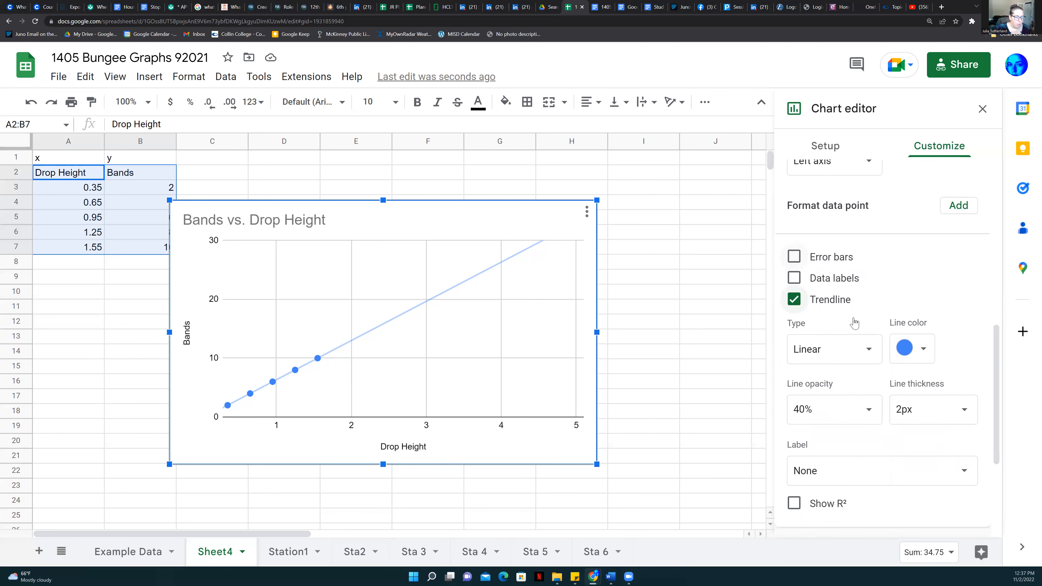
scroll(855, 322, "down", 2)
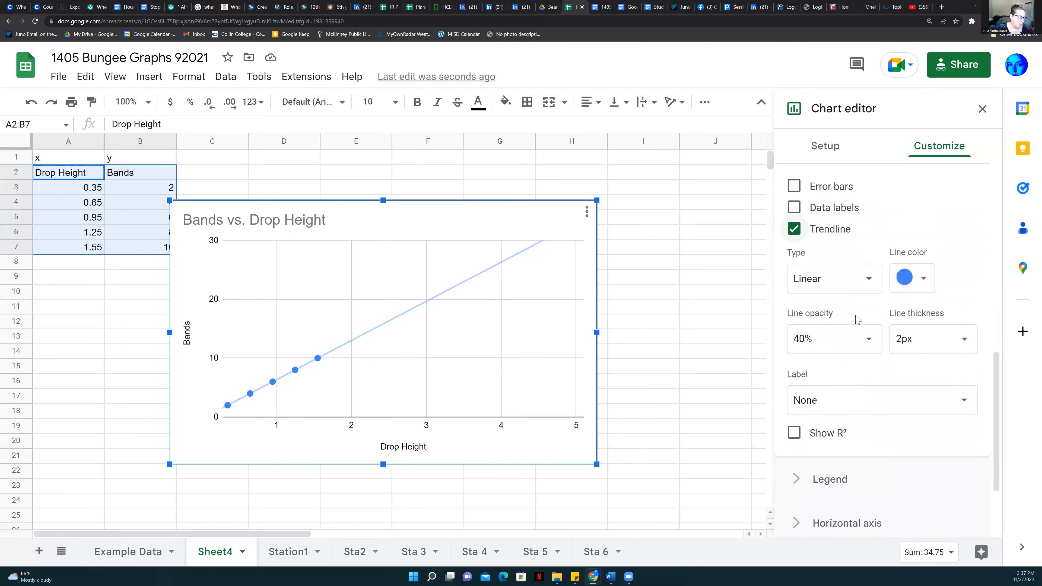
scroll(857, 320, "down", 1)
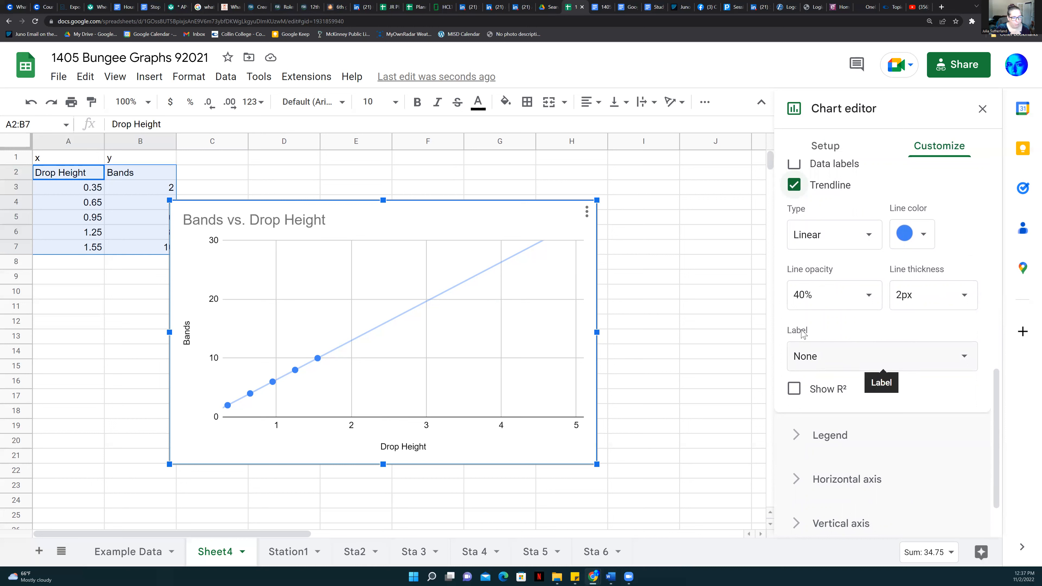
left_click(899, 360)
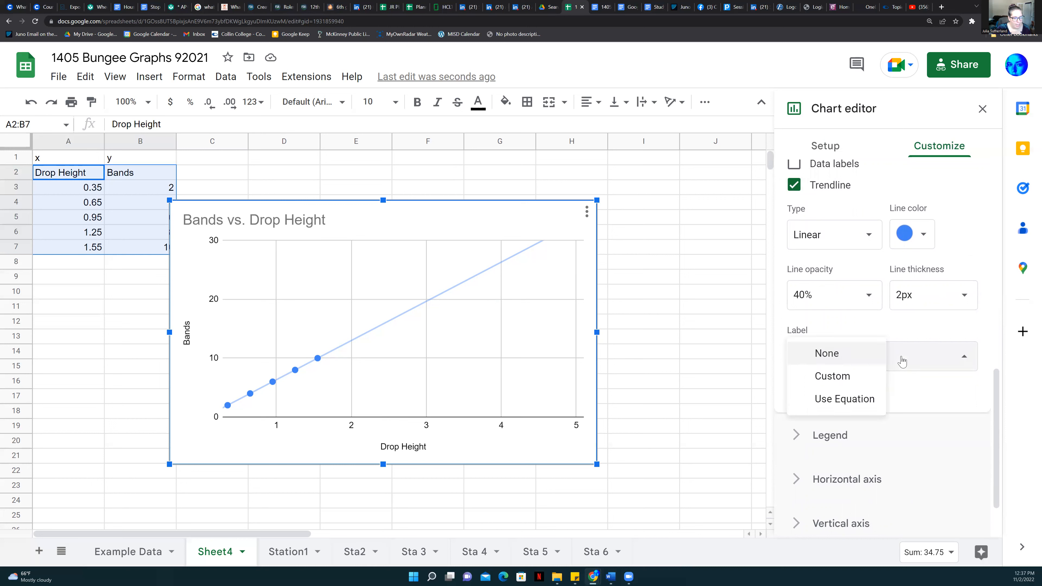
left_click(830, 400)
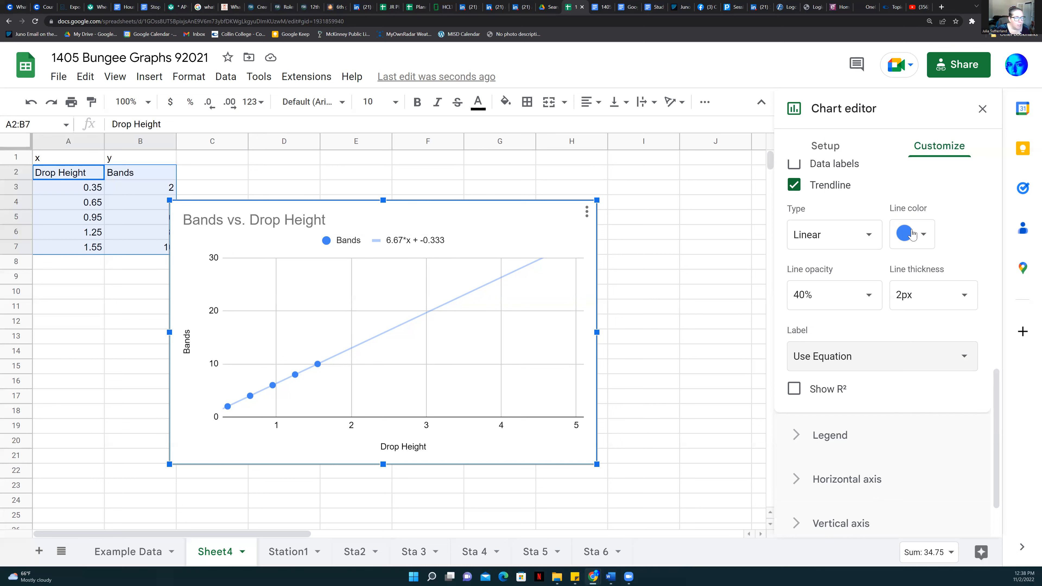
Set the vertical axis maximum to 35 and move the chart beside the data table, clear of columns A and B
scroll(913, 212, "up", 10)
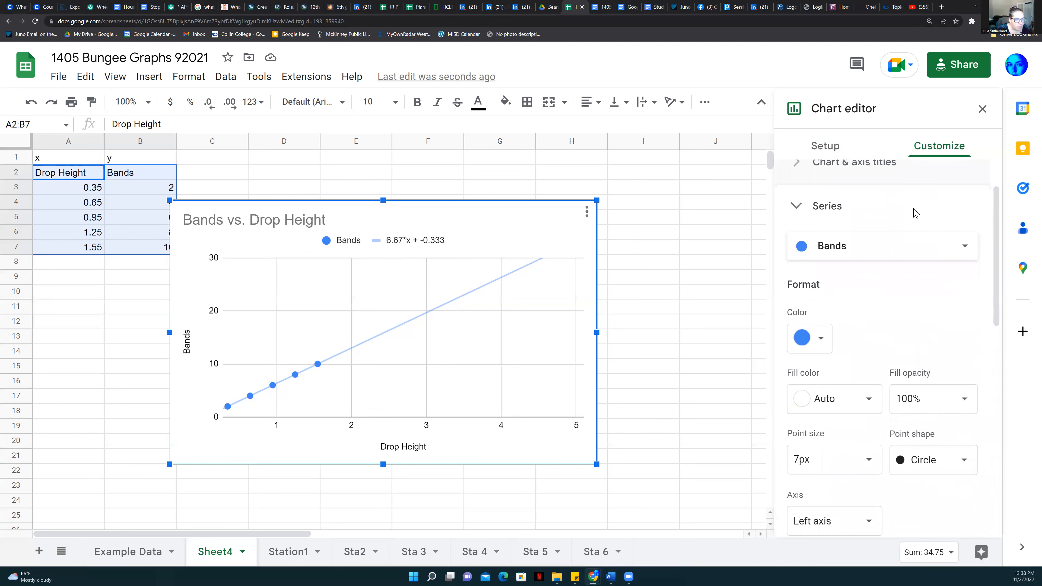
scroll(915, 213, "up", 2)
left_click(883, 226)
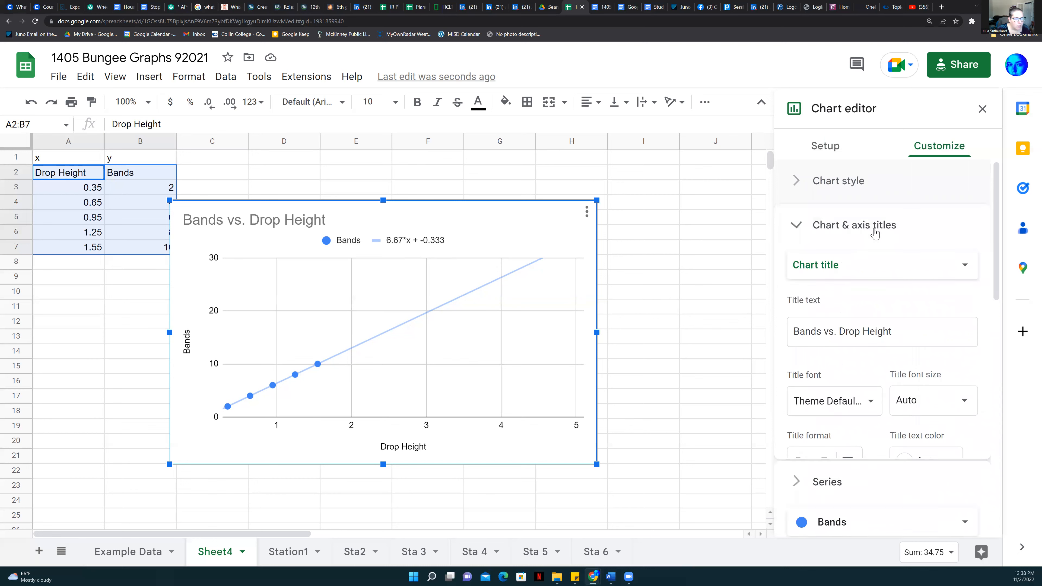
scroll(875, 232, "down", 3)
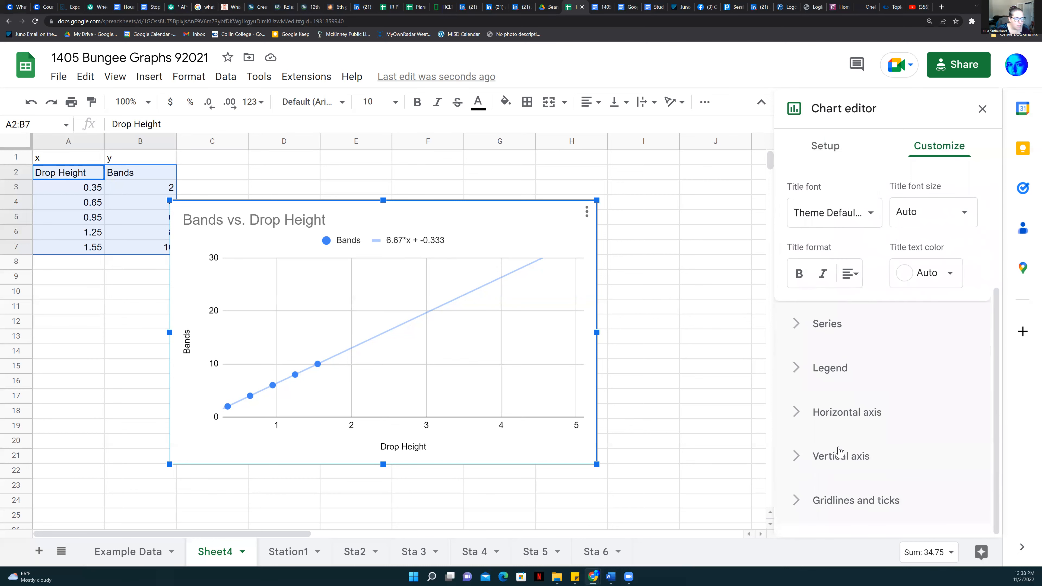
left_click(835, 468)
left_click(912, 435)
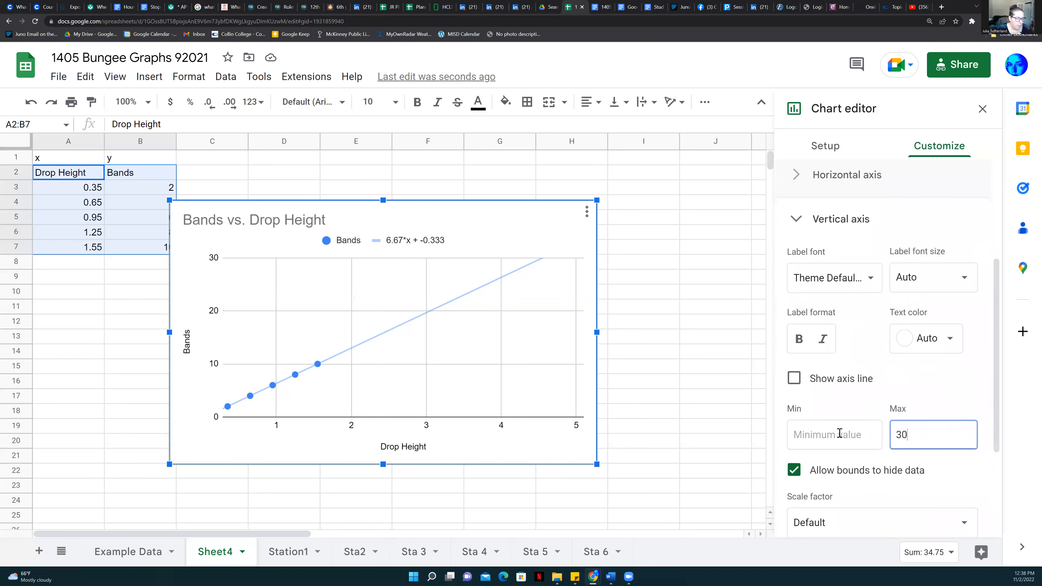
type("35")
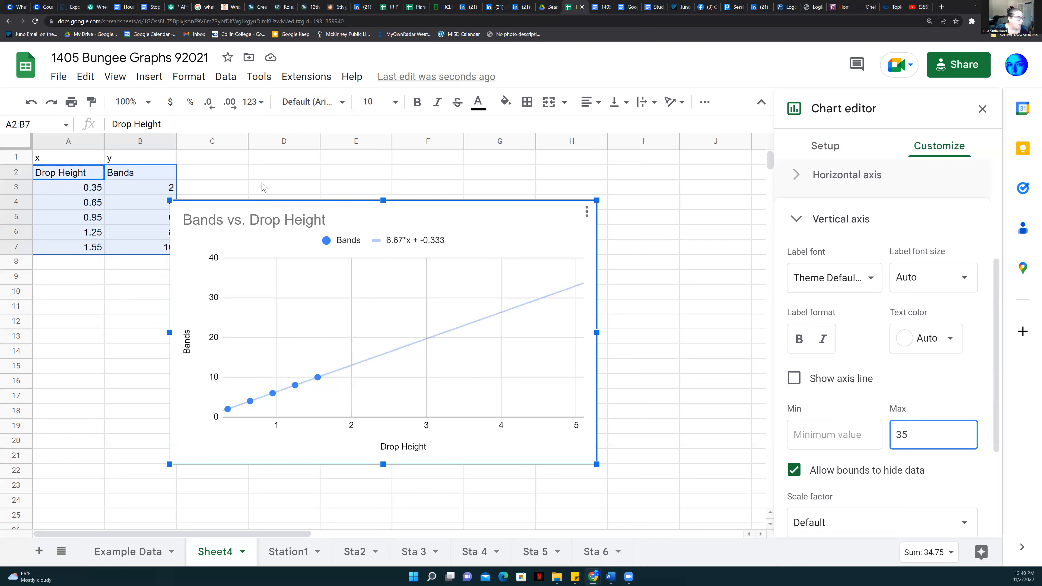
left_click_drag(253, 201, 259, 165)
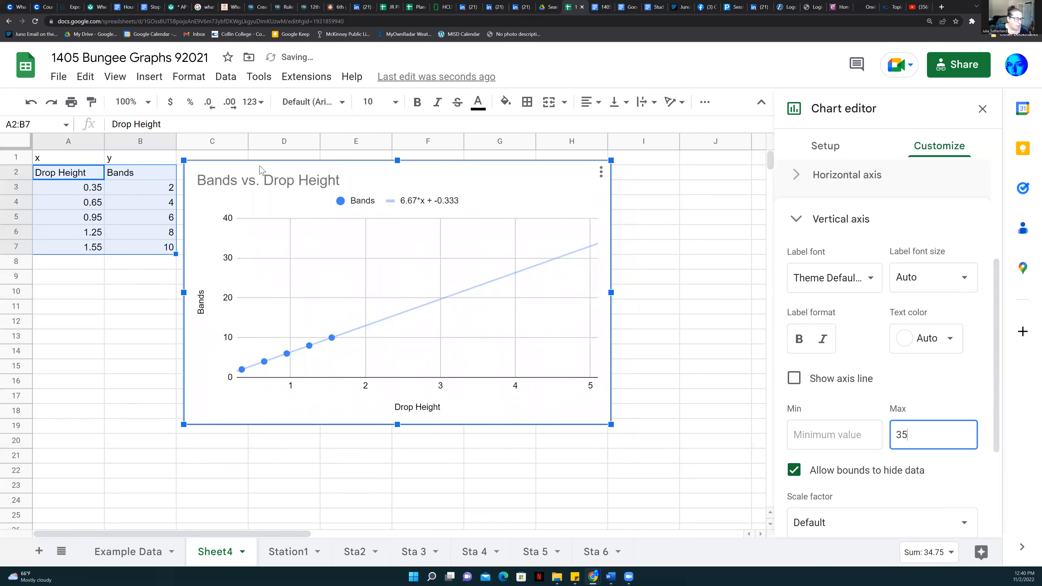